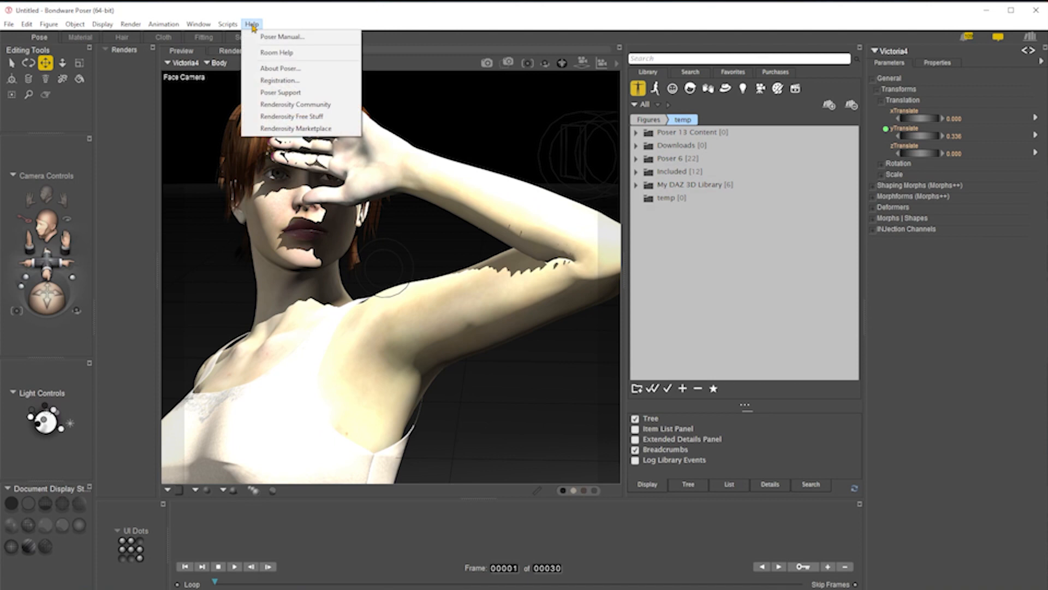
- Check the program version in the About Poser information, and close it
left_click(301, 69)
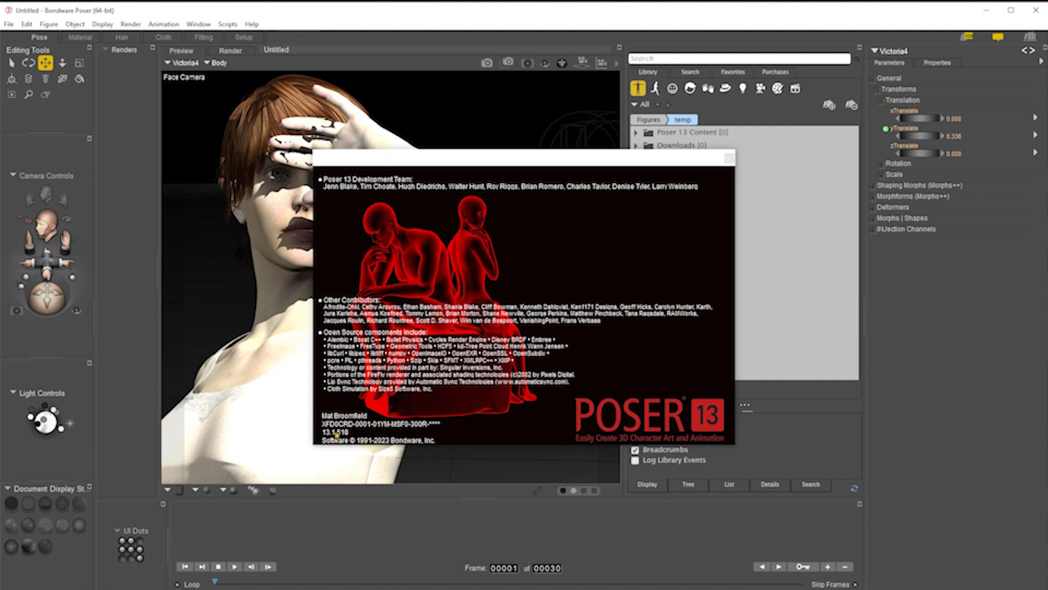
left_click(730, 159)
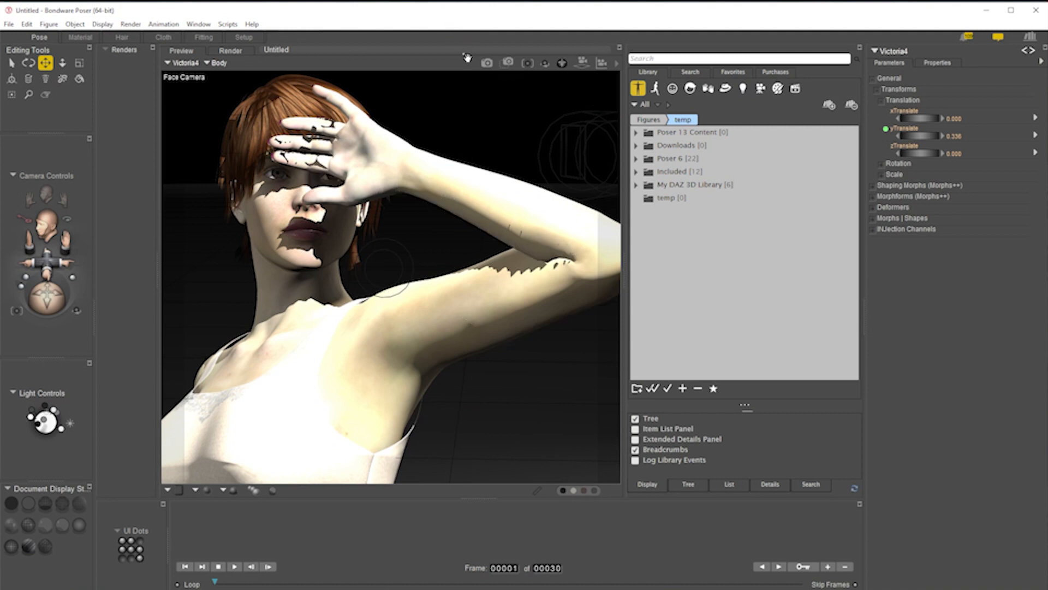
- Frame the whole Victoria4 figure with the Main Camera and select its left forearm
key("ctrl+m")
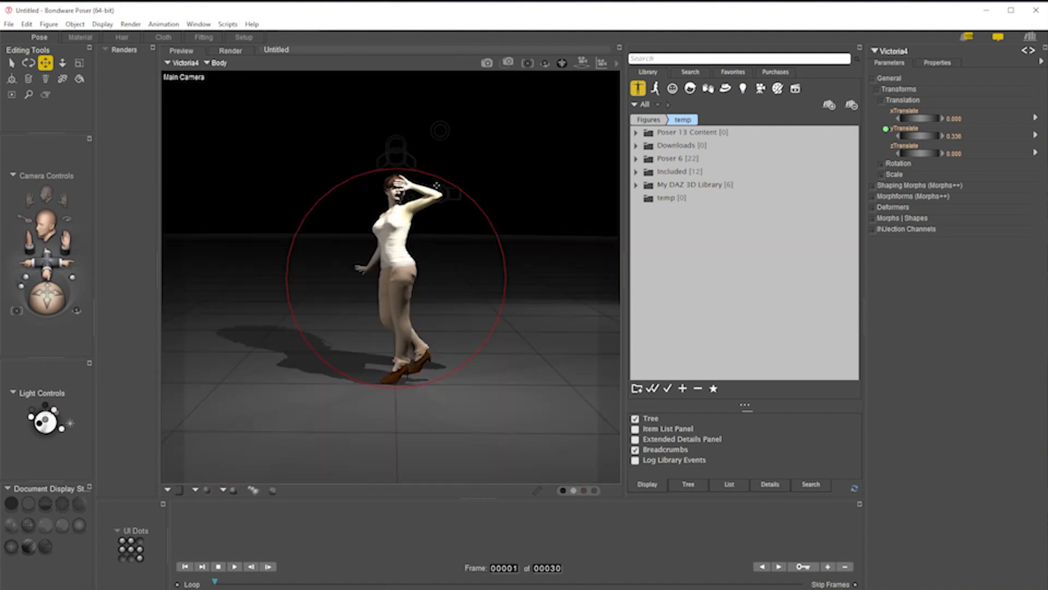
left_click_drag(47, 260, 46, 296)
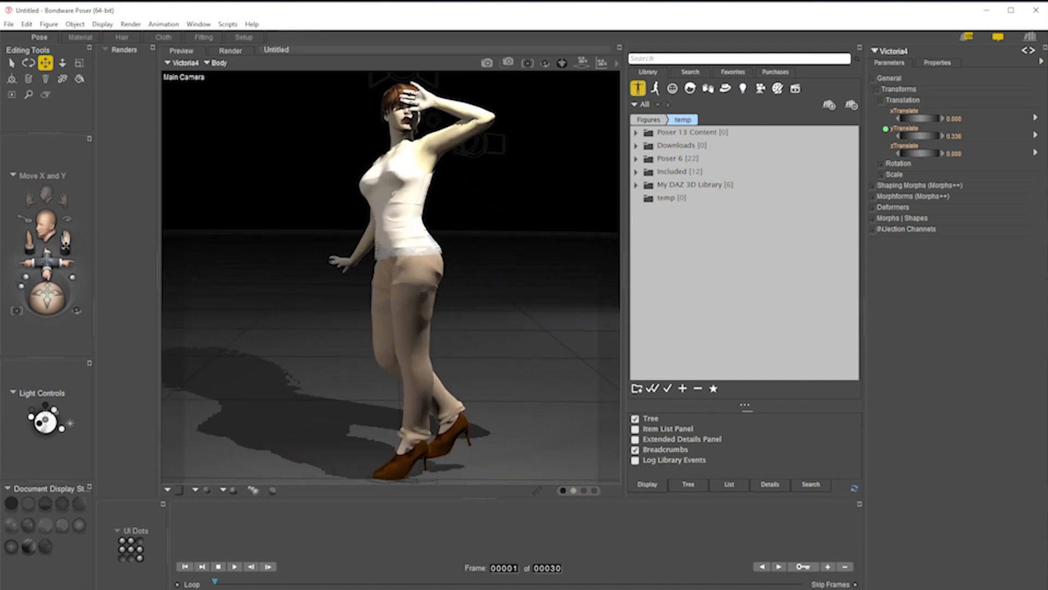
left_click_drag(65, 244, 65, 256)
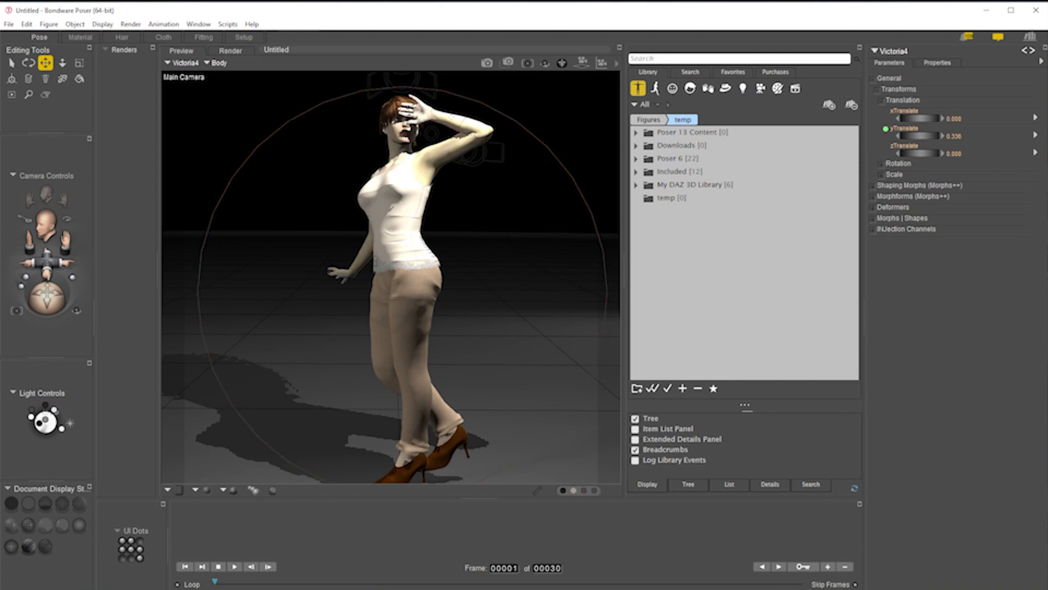
left_click(462, 122)
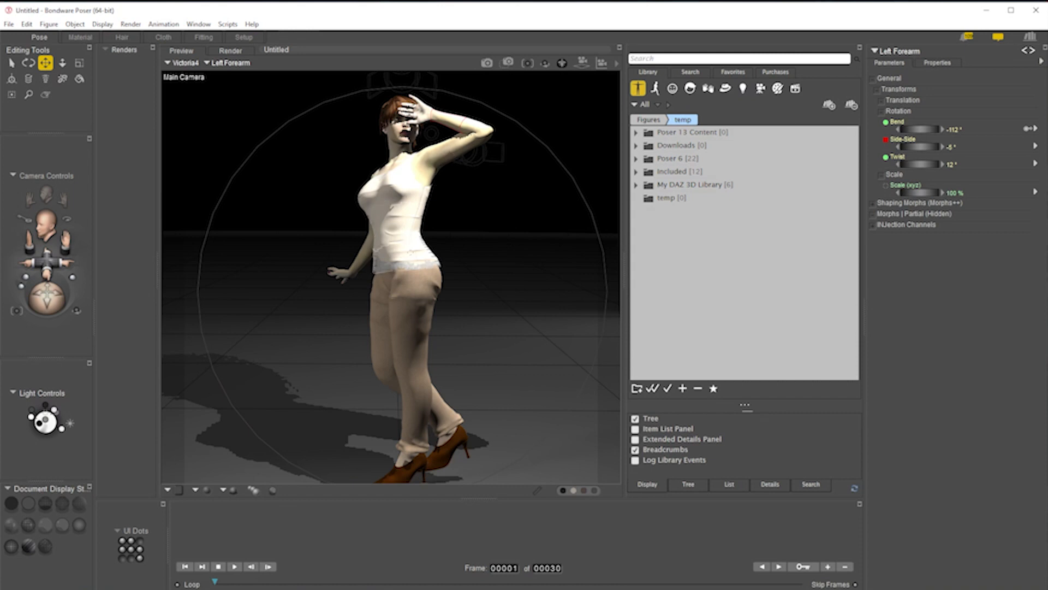
- Save the whole figure group to the temp library as "Example", using a new geometry file saved with the library
left_click(663, 198)
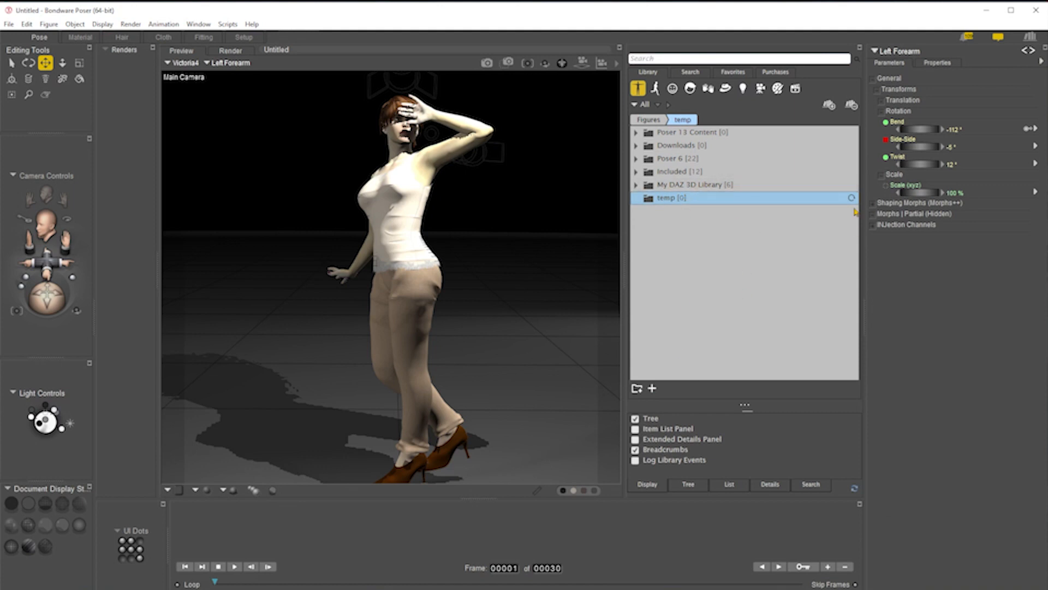
left_click(653, 388)
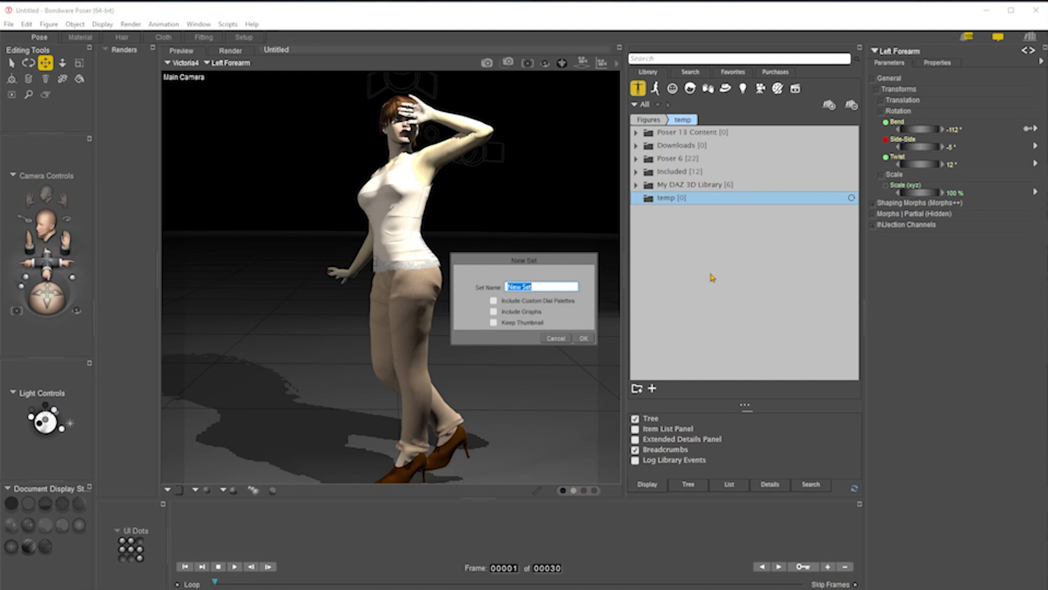
type("Example")
left_click(584, 338)
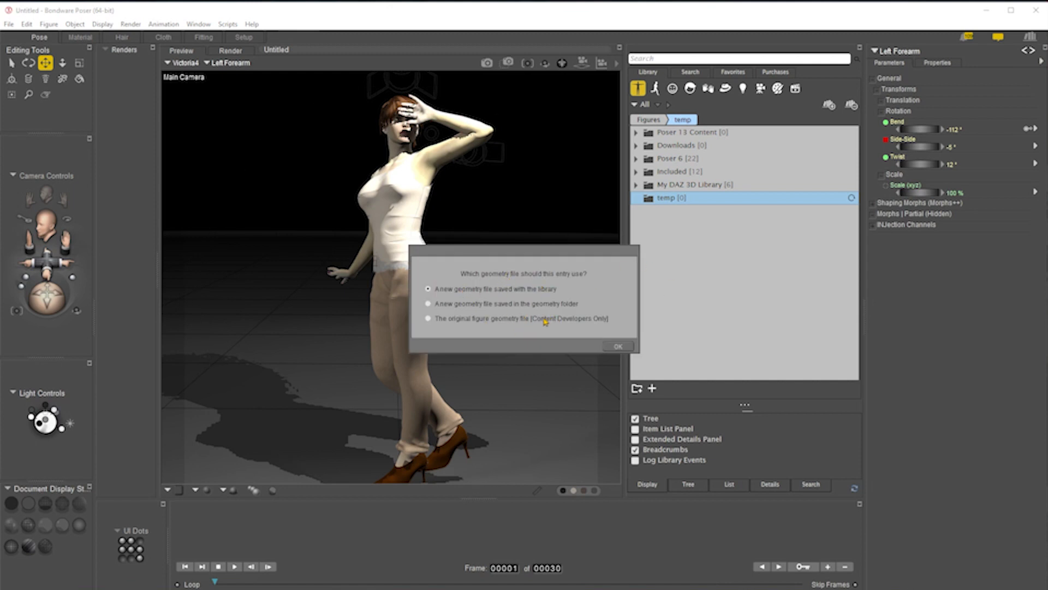
left_click(617, 347)
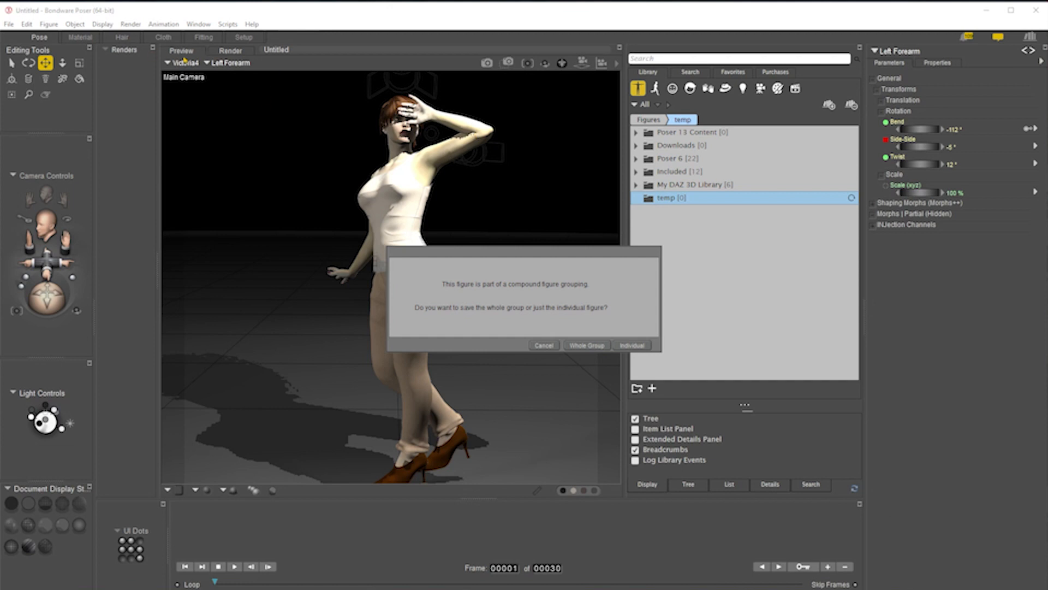
left_click(587, 345)
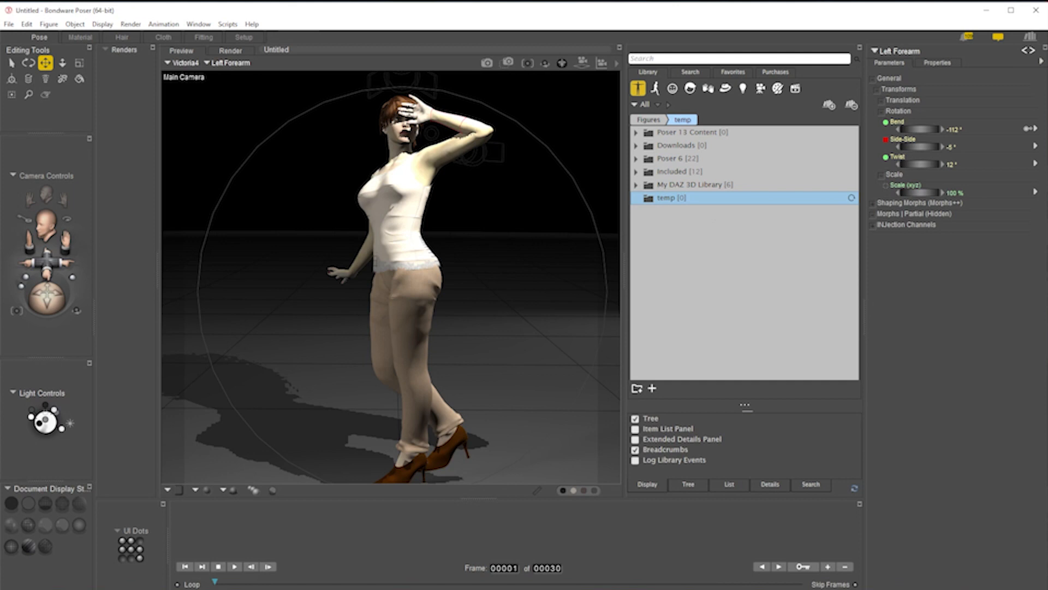
left_click(815, 227)
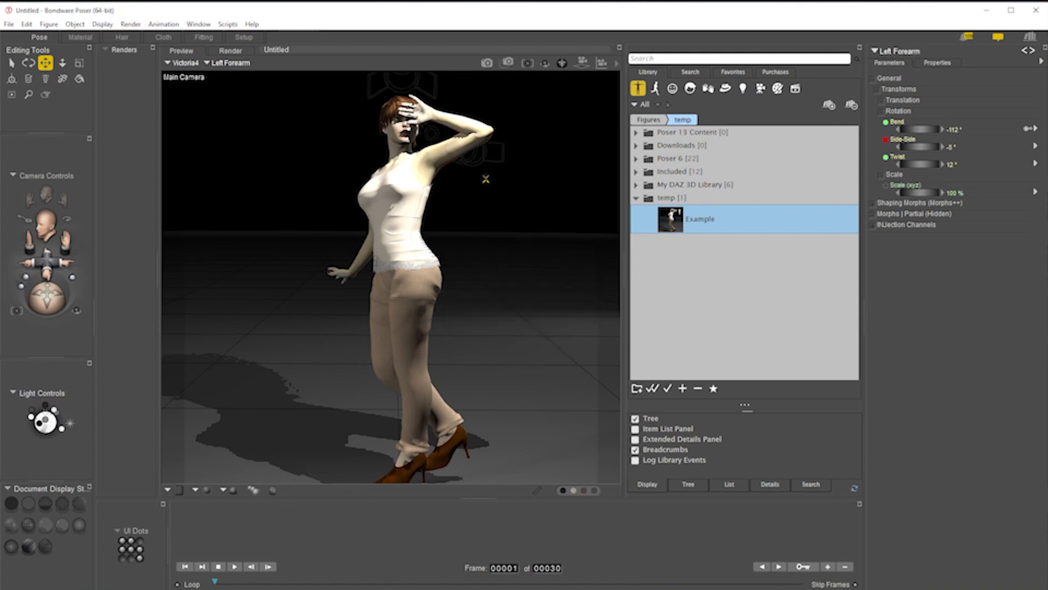
- Delete the Victoria4 figure along with its top, hair, pants and shoes from the scene
left_click(417, 174)
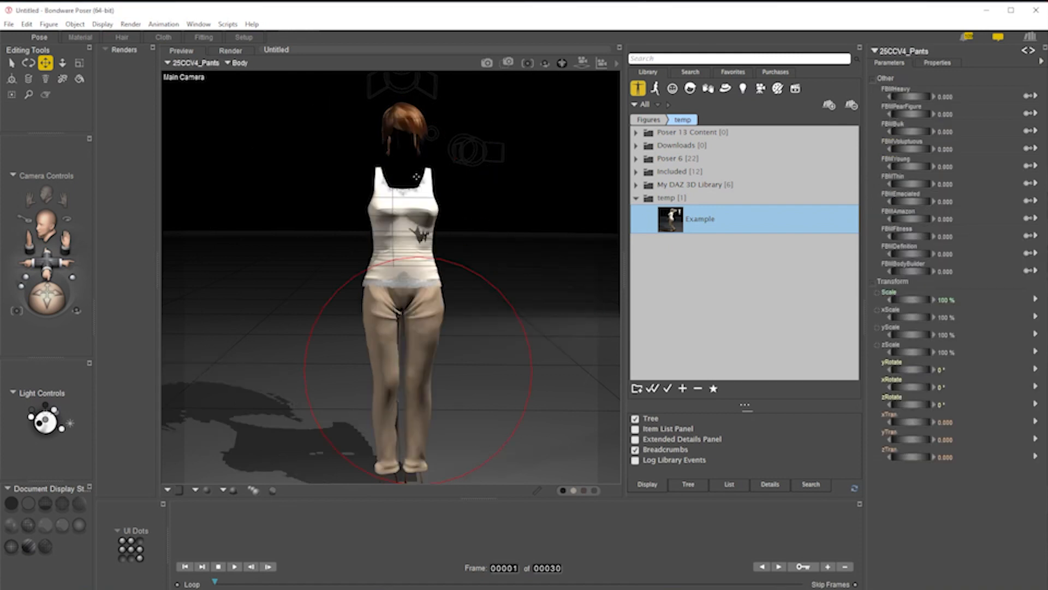
key("Delete")
key("Return")
key("Delete")
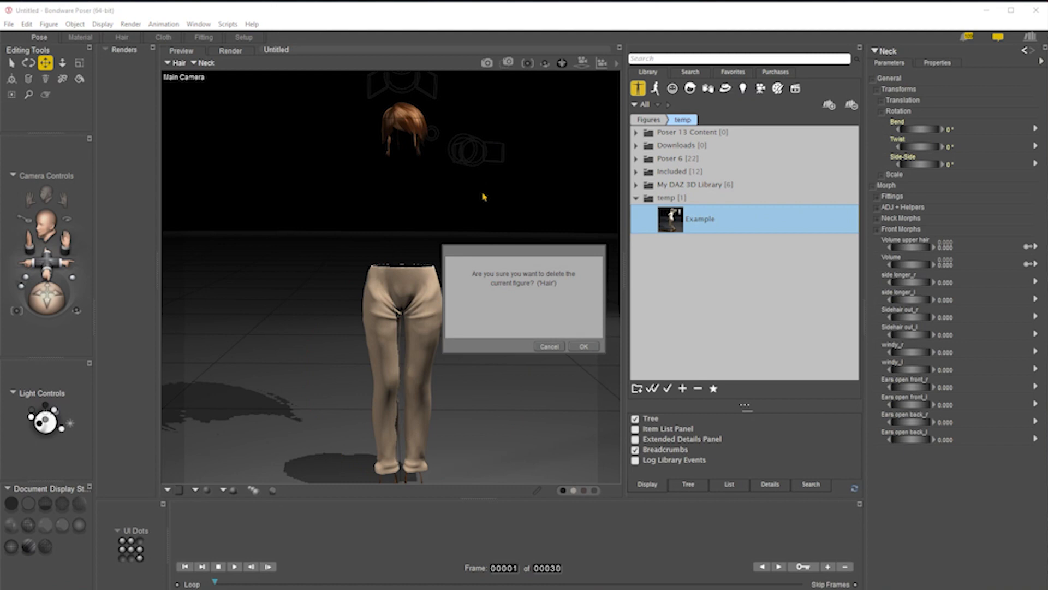
key("Return")
key("Delete")
key("Return")
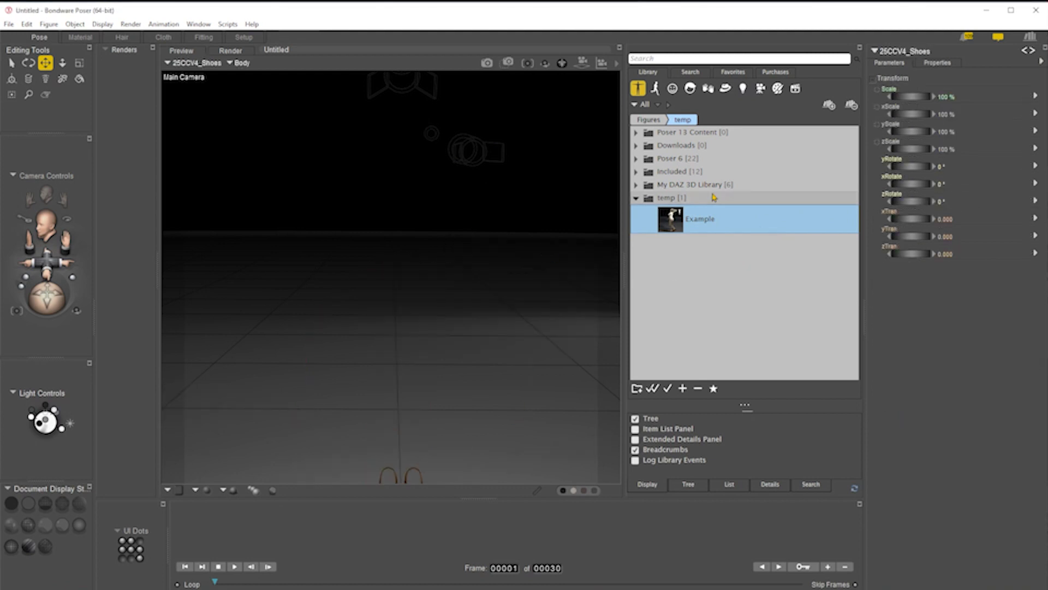
left_click(414, 479)
key("Delete")
key("Return")
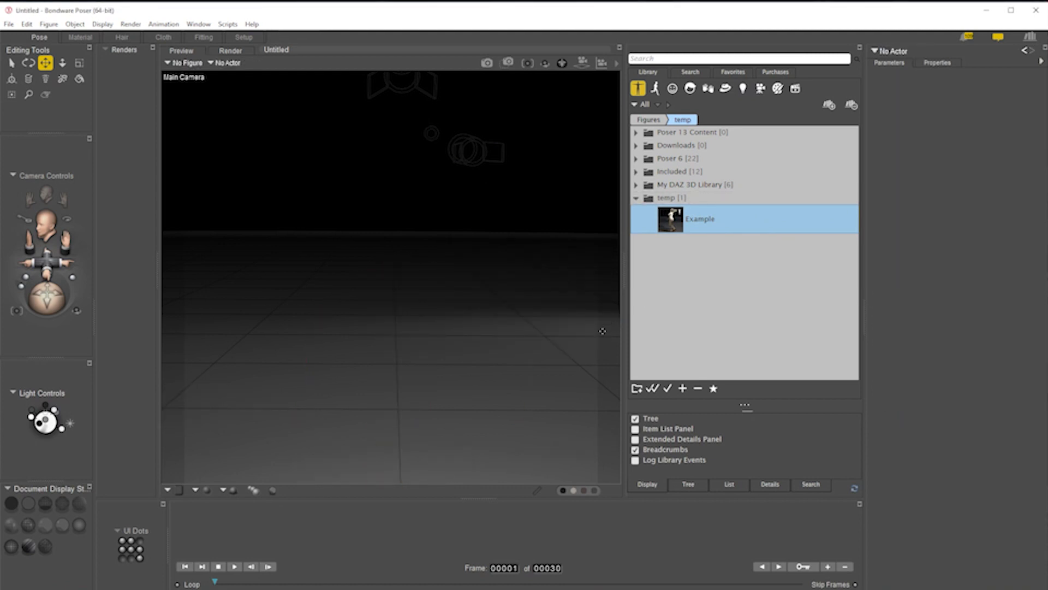
- Load the Example figure from the temp library into the empty scene and view it through the Face Camera
double_click(668, 219)
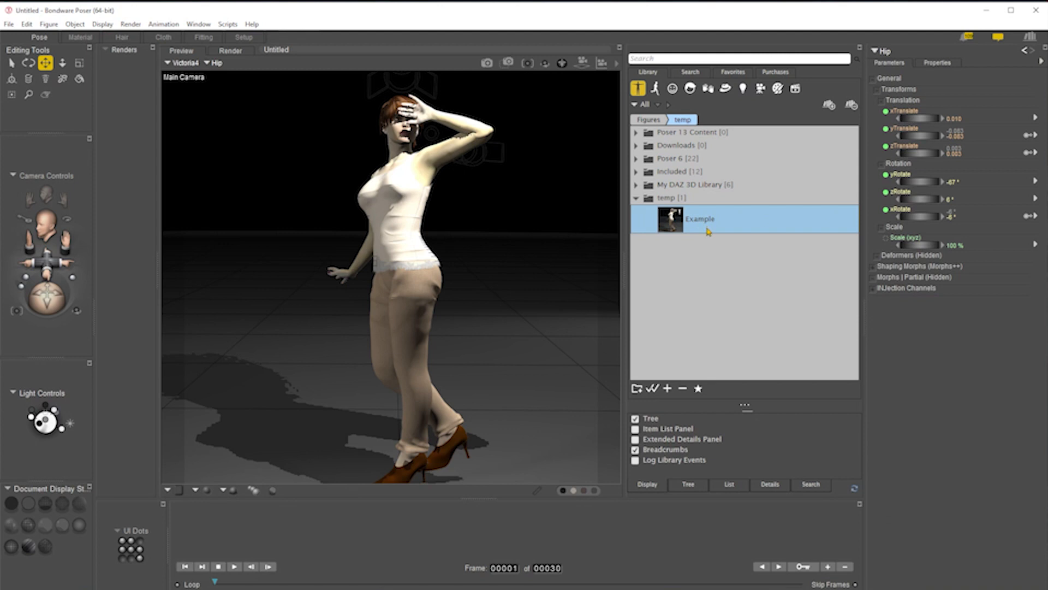
left_click(48, 192)
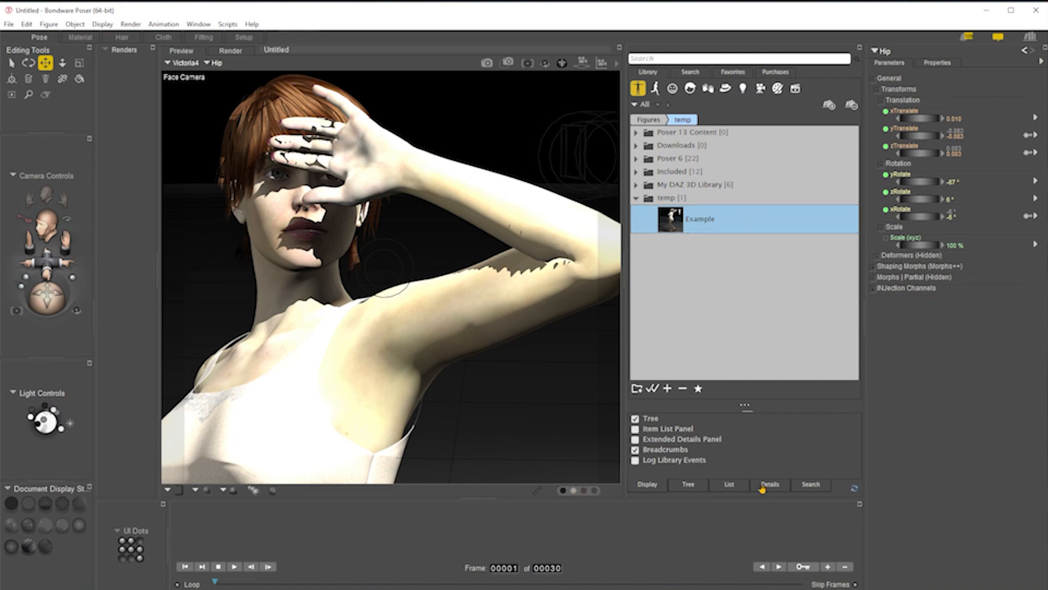
left_click(689, 487)
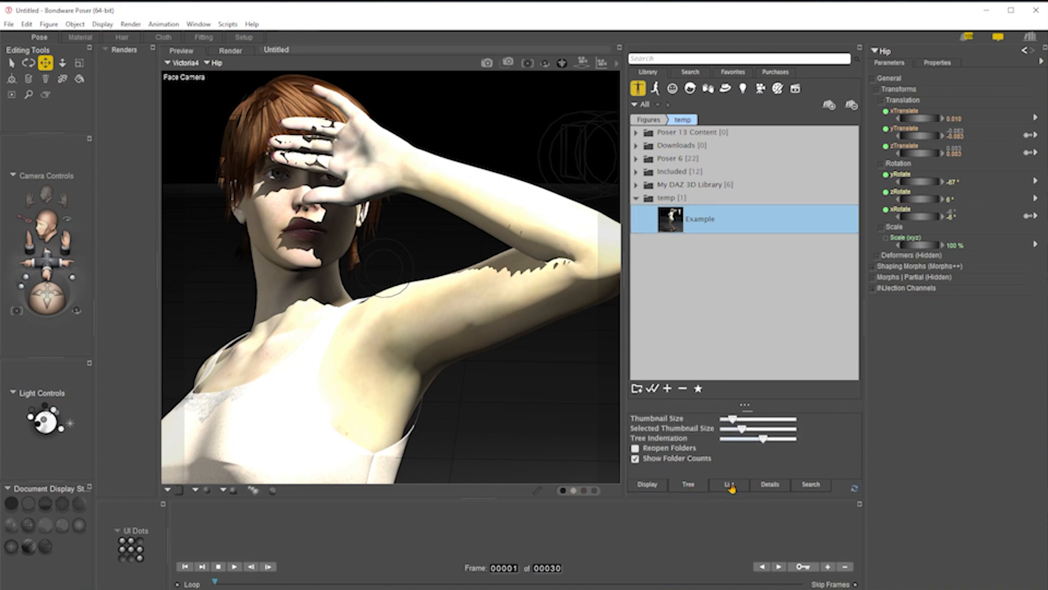
left_click(648, 487)
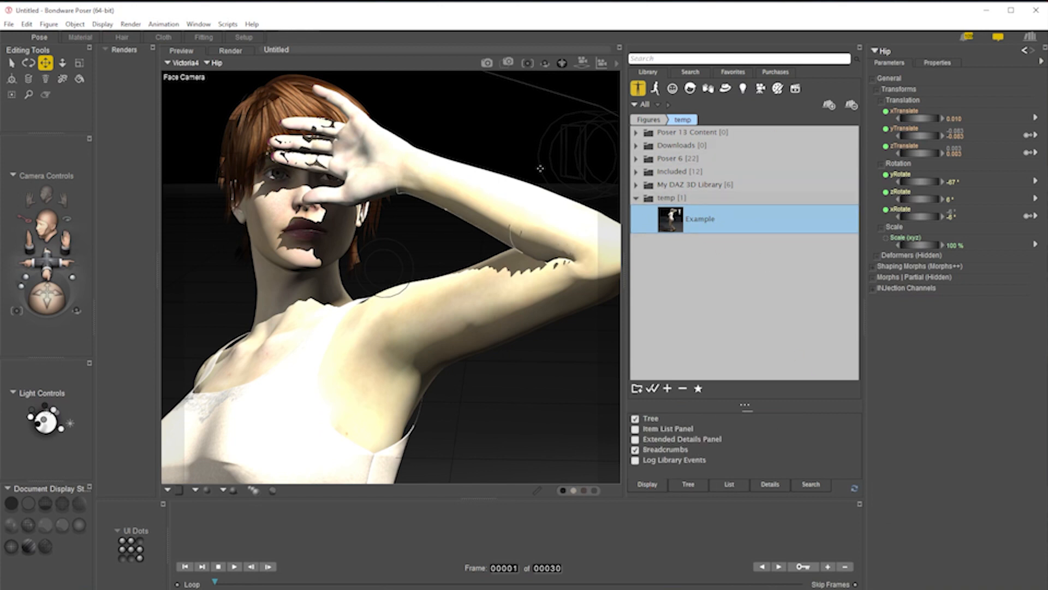
- Use an exact render resolution of 91 by 91 pixels in the render dimensions
left_click(617, 65)
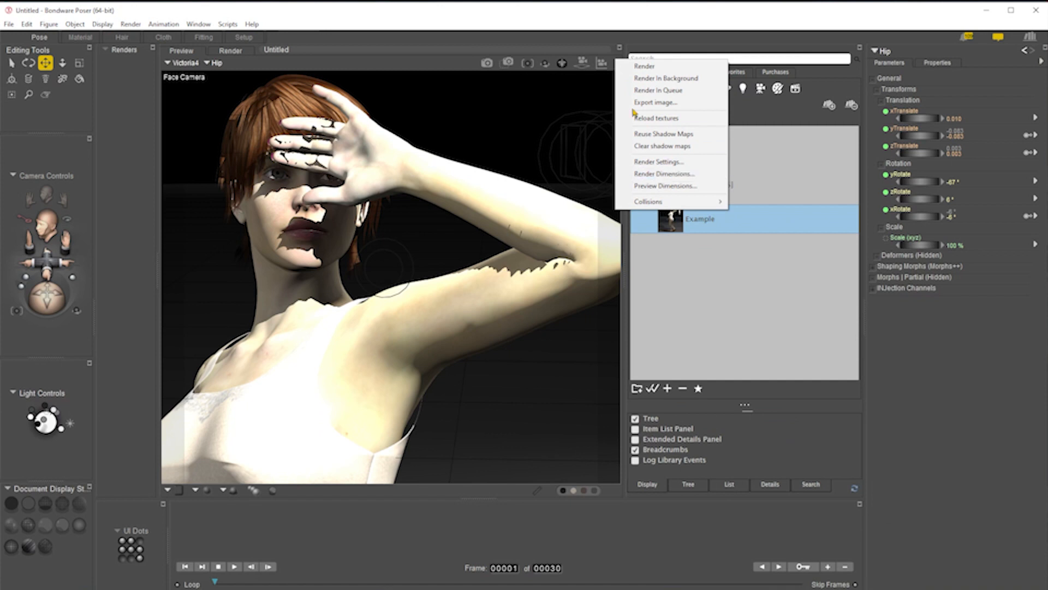
left_click(591, 7)
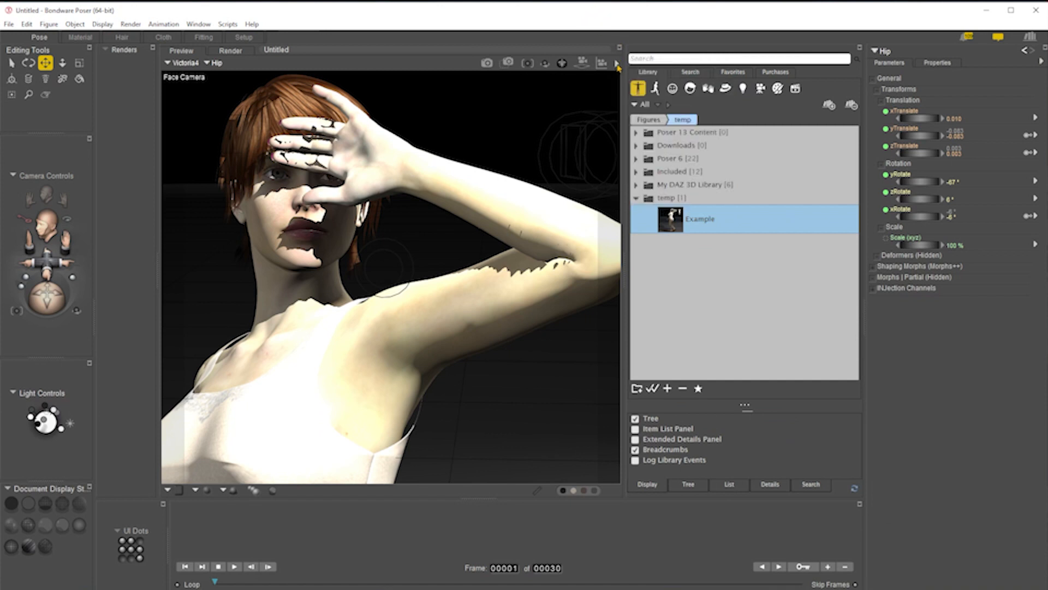
left_click(617, 65)
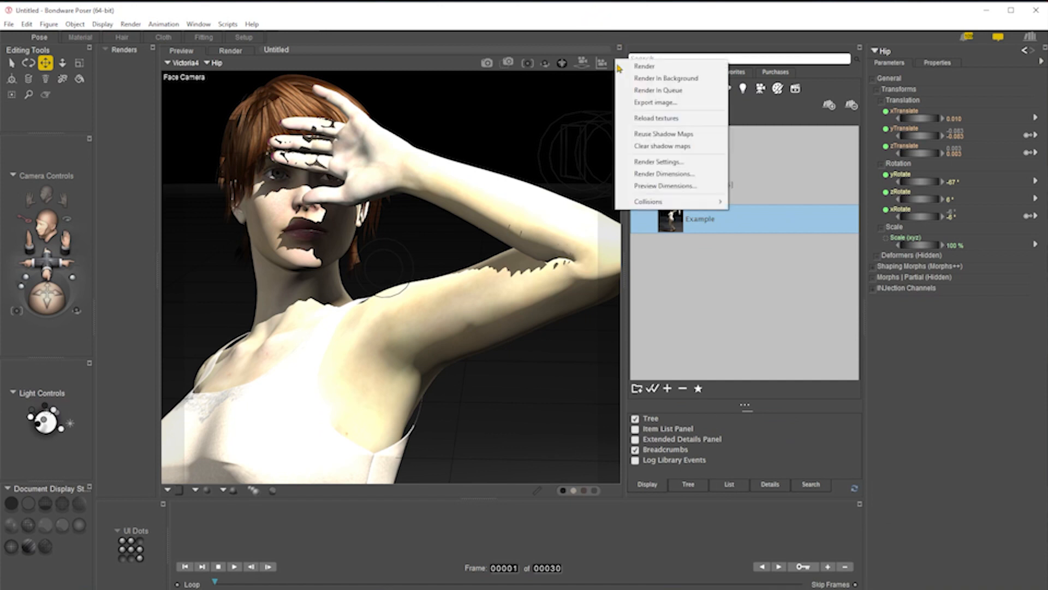
left_click(682, 173)
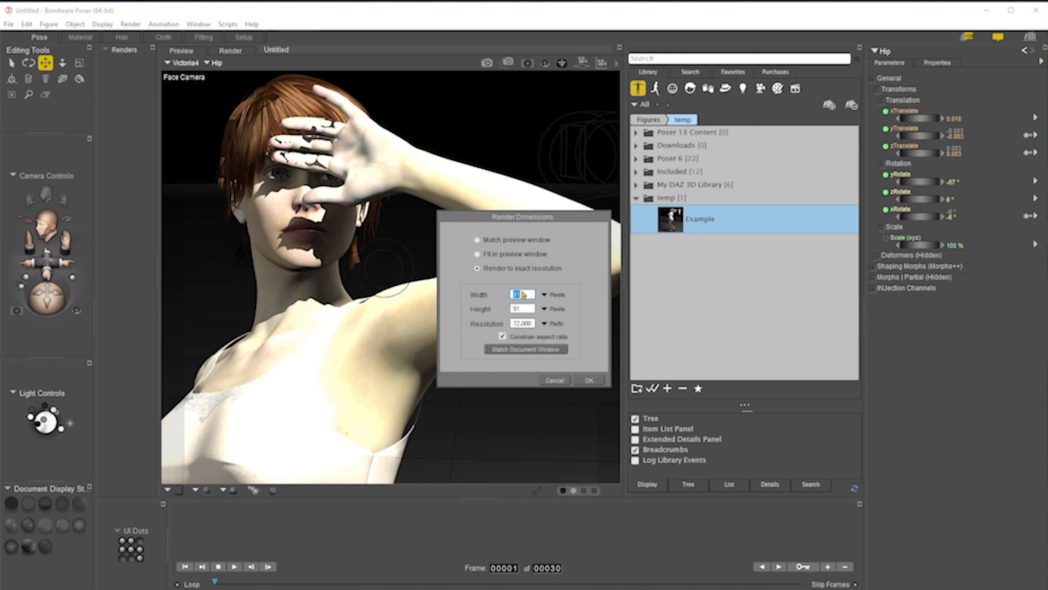
left_click(590, 379)
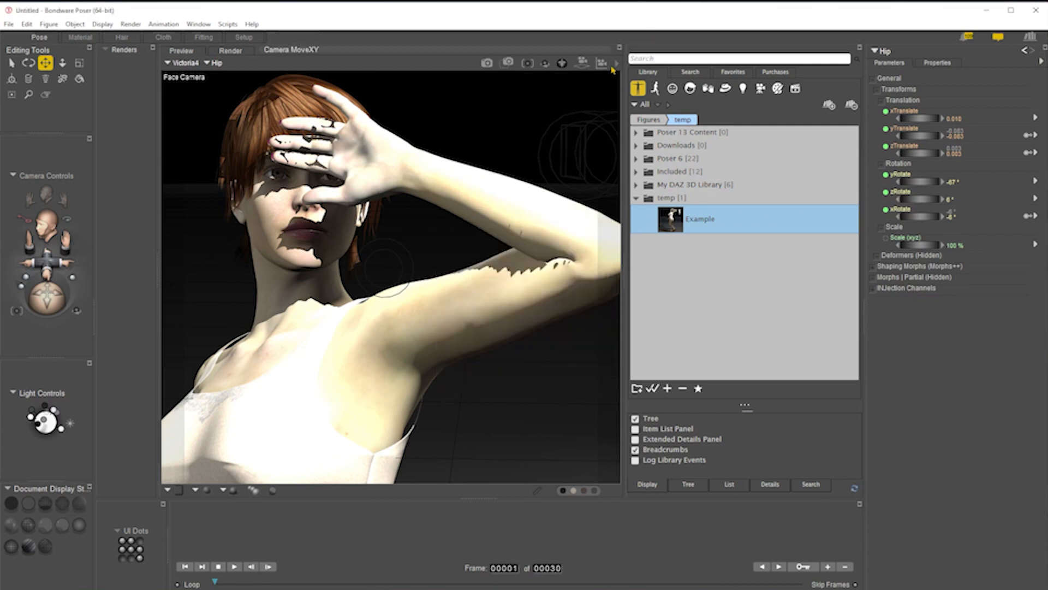
- Load the OptiX High preset in the render settings and render the Face Camera view with SuperFly
left_click(617, 64)
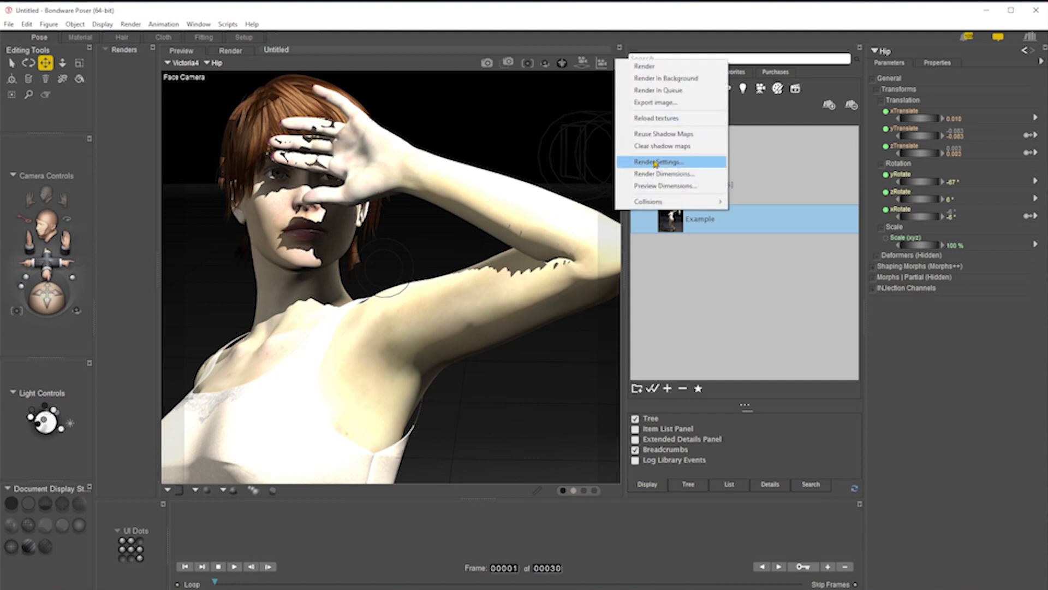
left_click(662, 157)
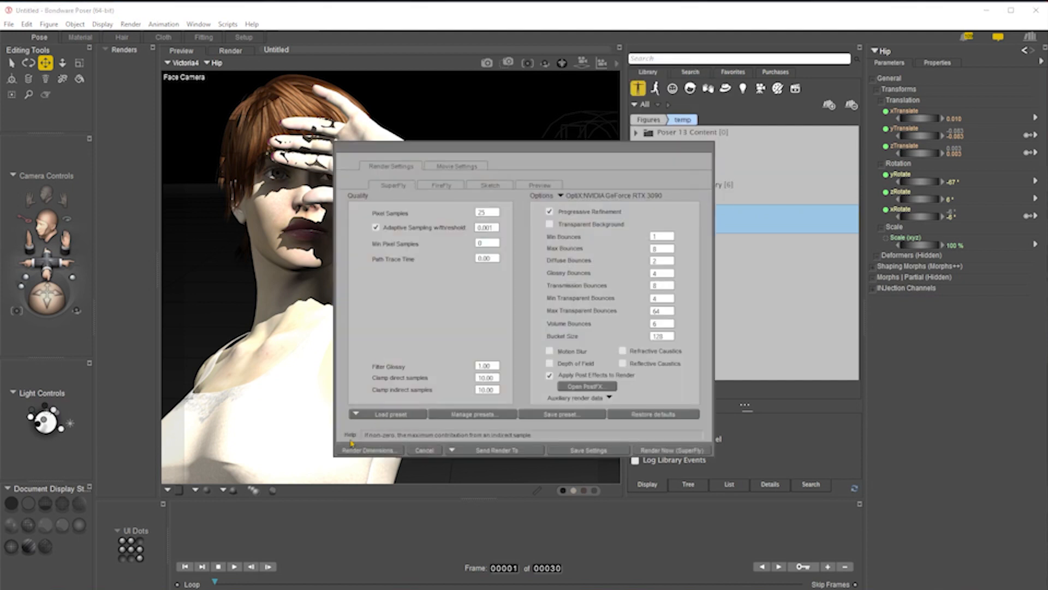
left_click(392, 416)
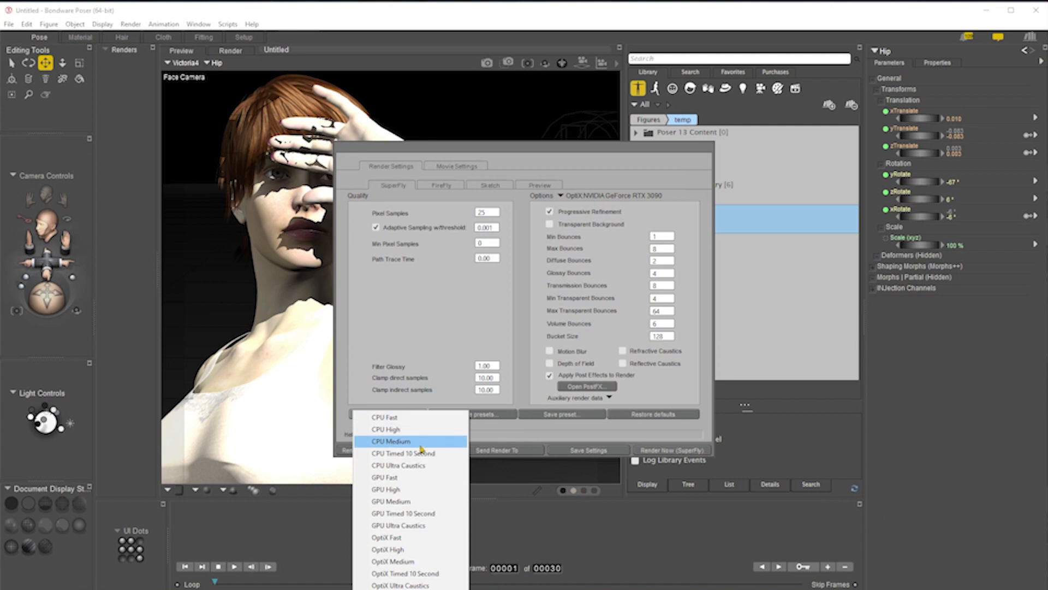
left_click(425, 550)
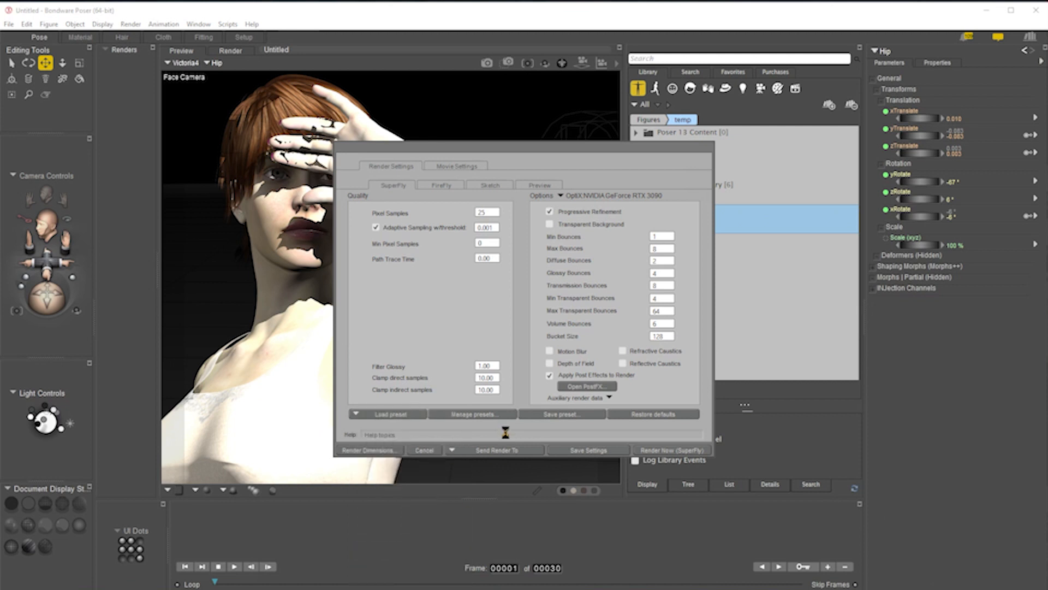
left_click(670, 451)
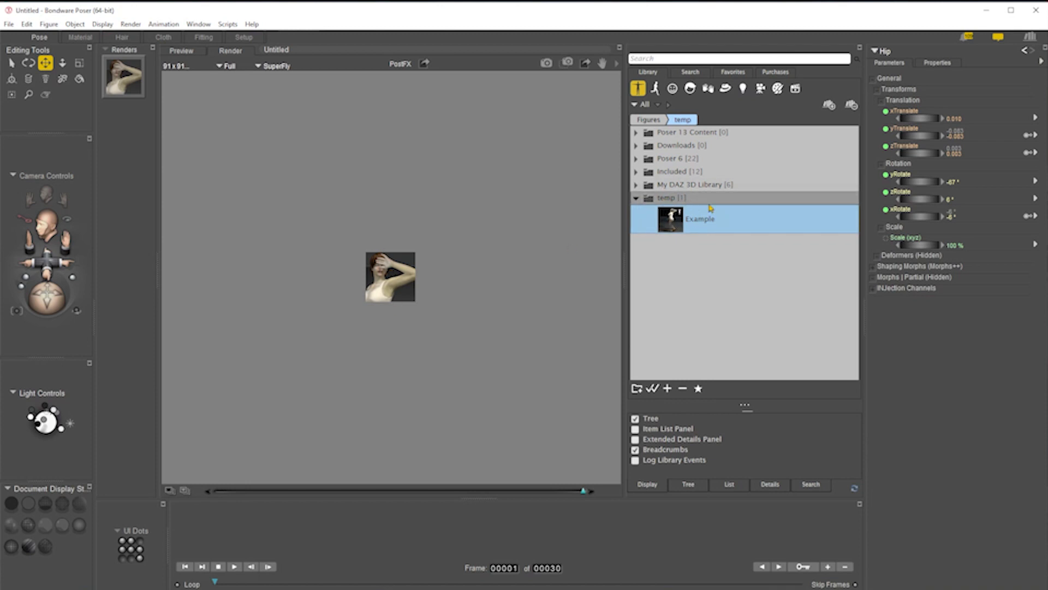
- Open the Example library item's folder in File Explorer, copy the folder path, and return to Poser
right_click(700, 219)
left_click(726, 220)
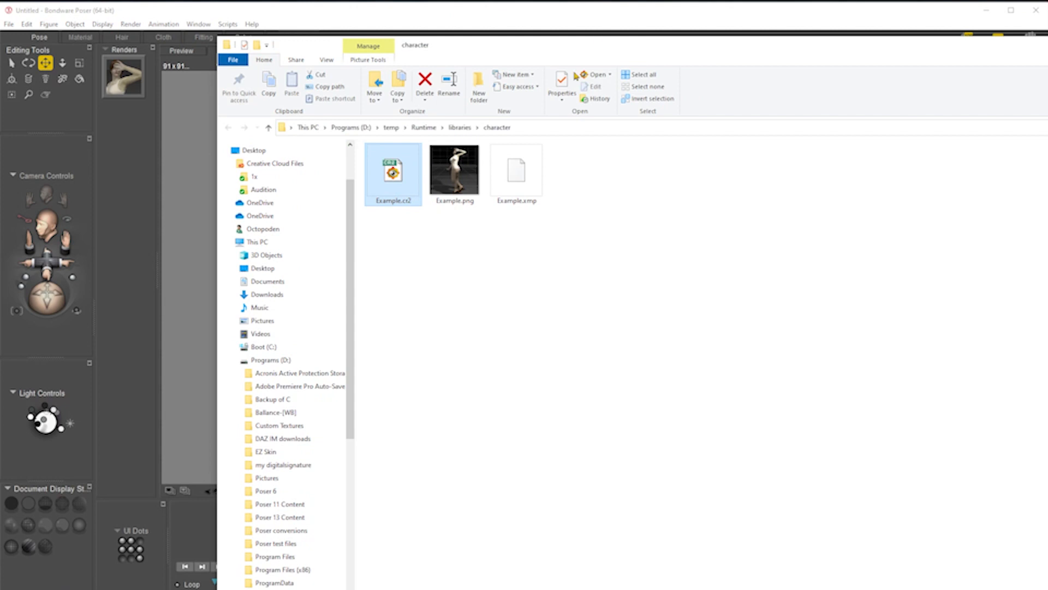
left_click(519, 128)
key("ctrl+c")
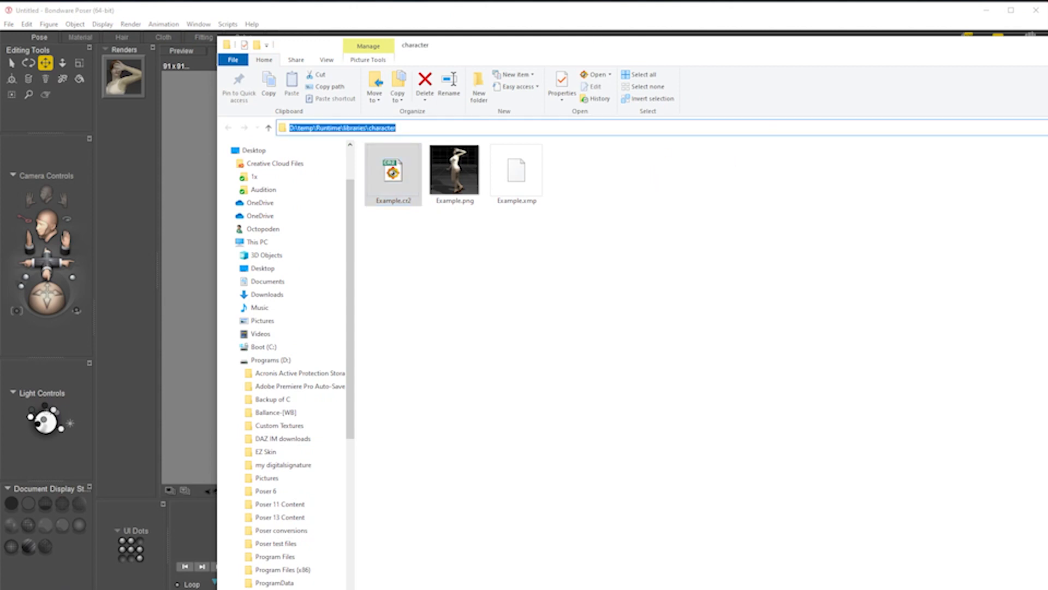
key("alt+F4")
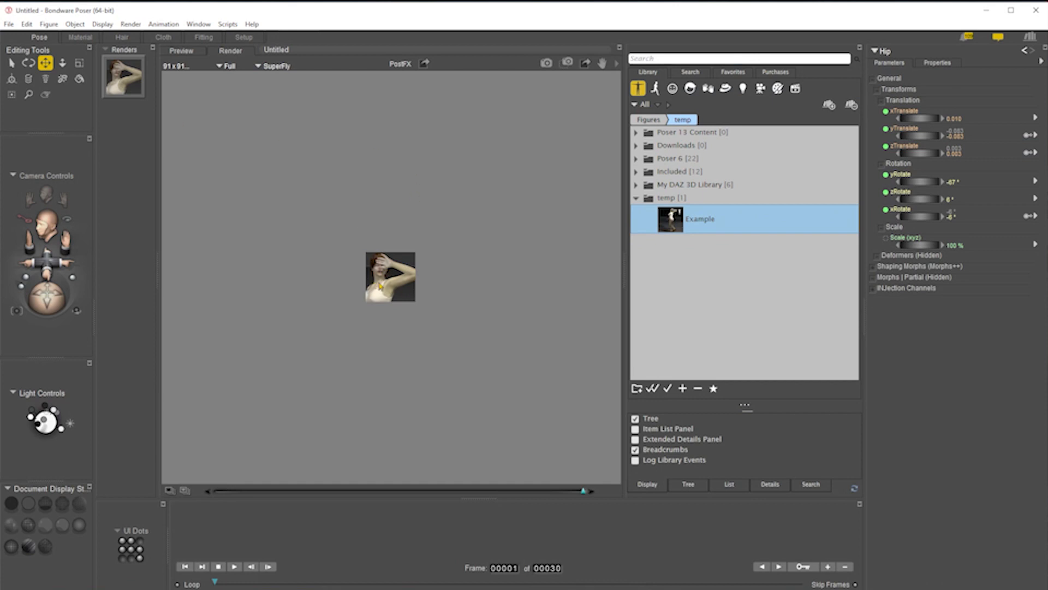
- Export the render as an image over Example.png in the copied library folder, temp\Runtime\libraries\character
left_click(9, 26)
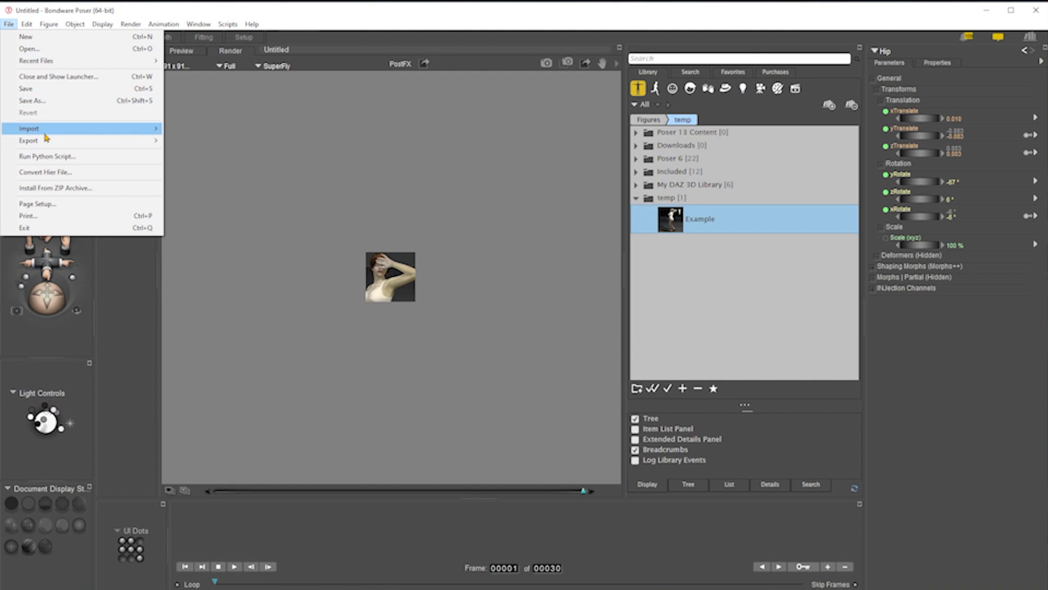
mouse_move(45, 141)
left_click(218, 177)
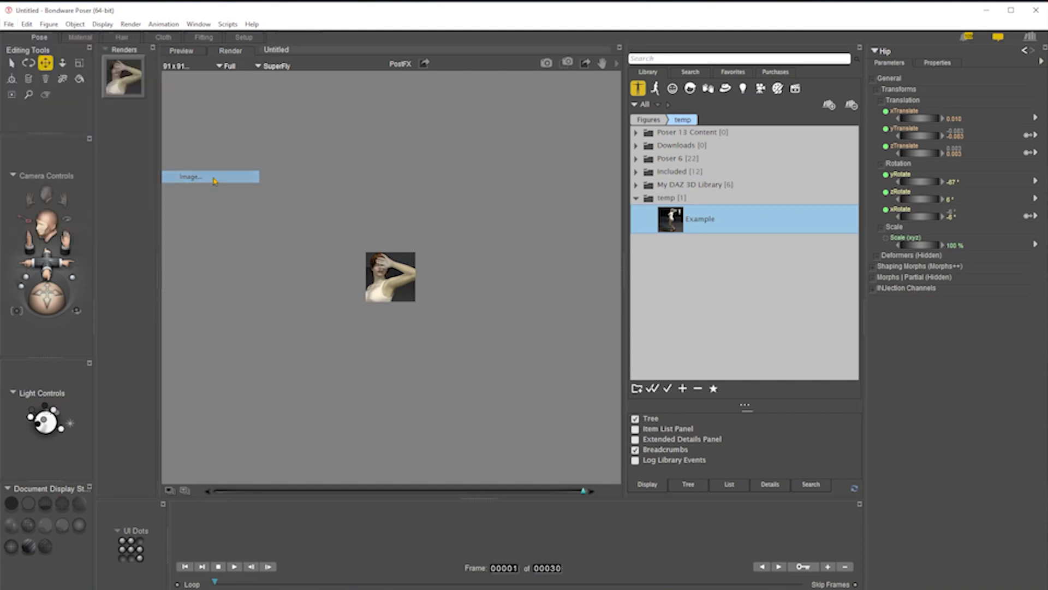
left_click(380, 57)
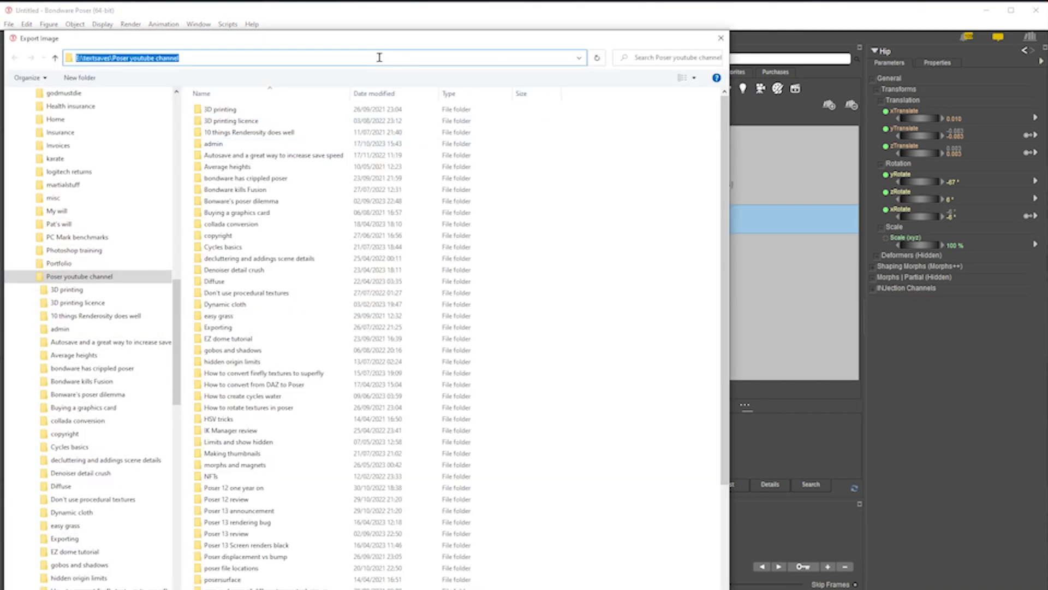
key("ctrl+v")
key("Return")
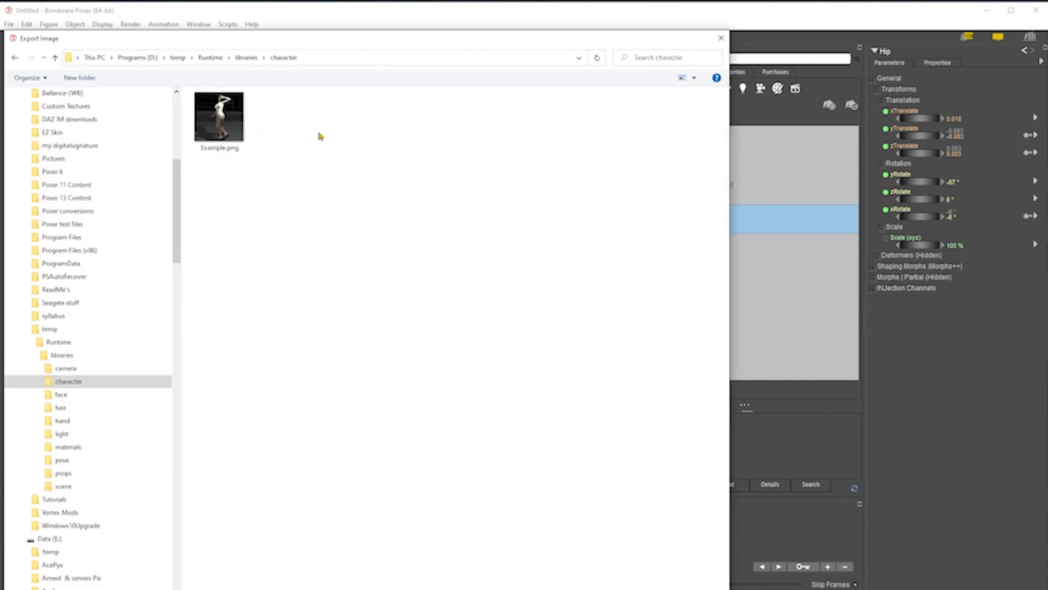
left_click(224, 119)
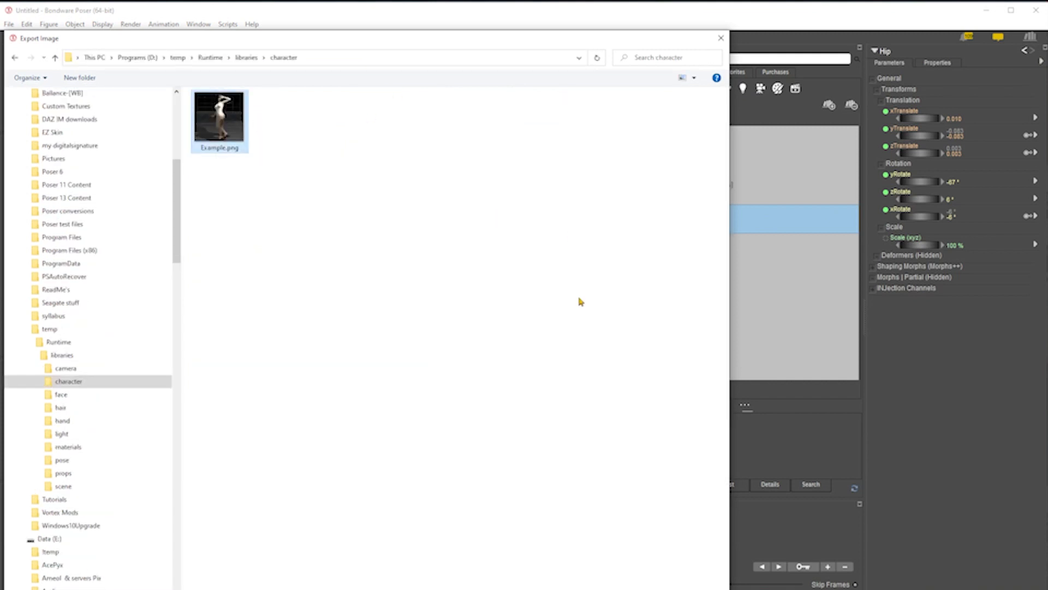
key("Return")
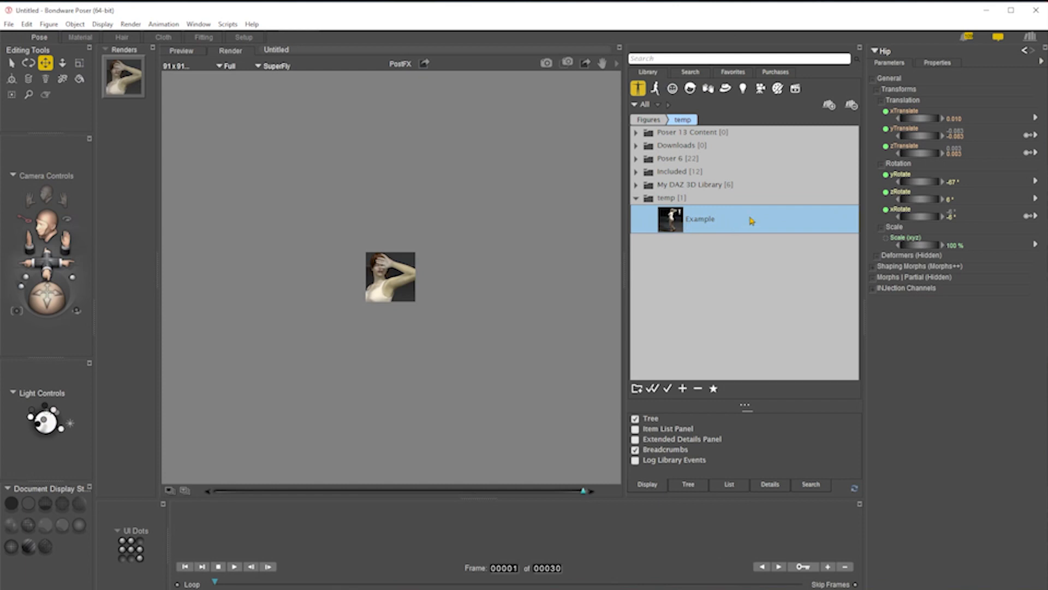
- Refresh the temp library folder and enlarge the library tree's Thumbnail Size to nearly its maximum
left_click(726, 199)
left_click(851, 200)
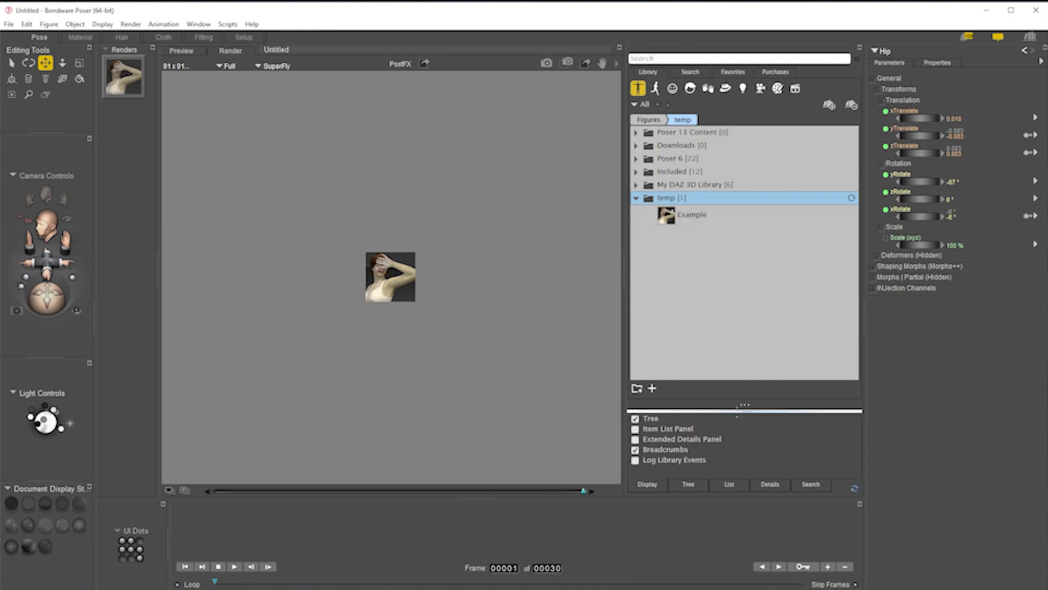
left_click(689, 485)
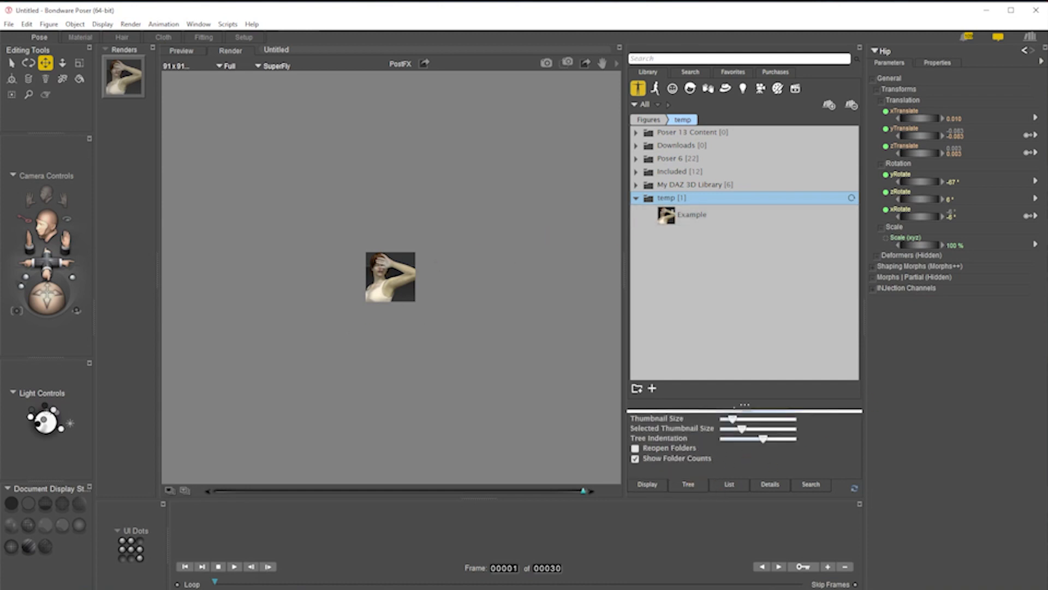
left_click_drag(736, 423, 801, 422)
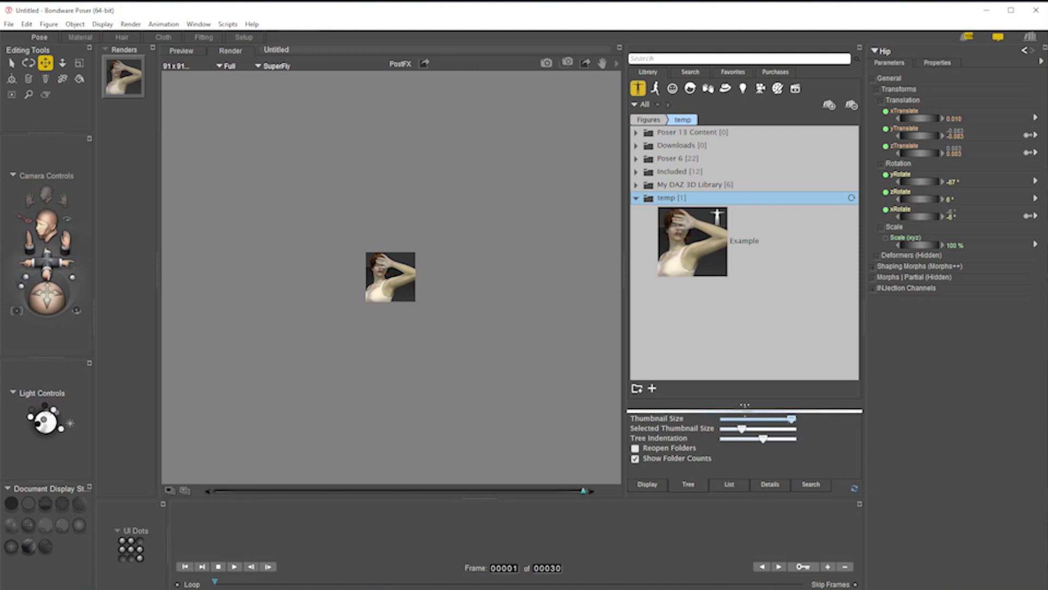
mouse_move(791, 420)
left_mouse_down()
mouse_move(754, 422)
mouse_move(792, 420)
left_mouse_up()
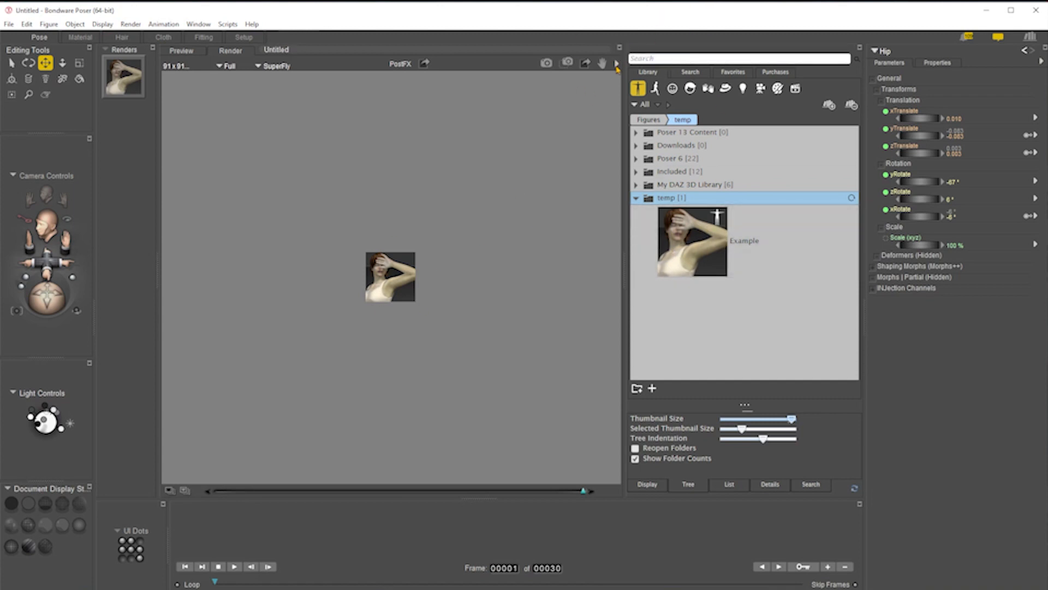
- Return to the preview, select the figure's left forearm and set its Bend to -124°
left_click(389, 270)
left_click(481, 199)
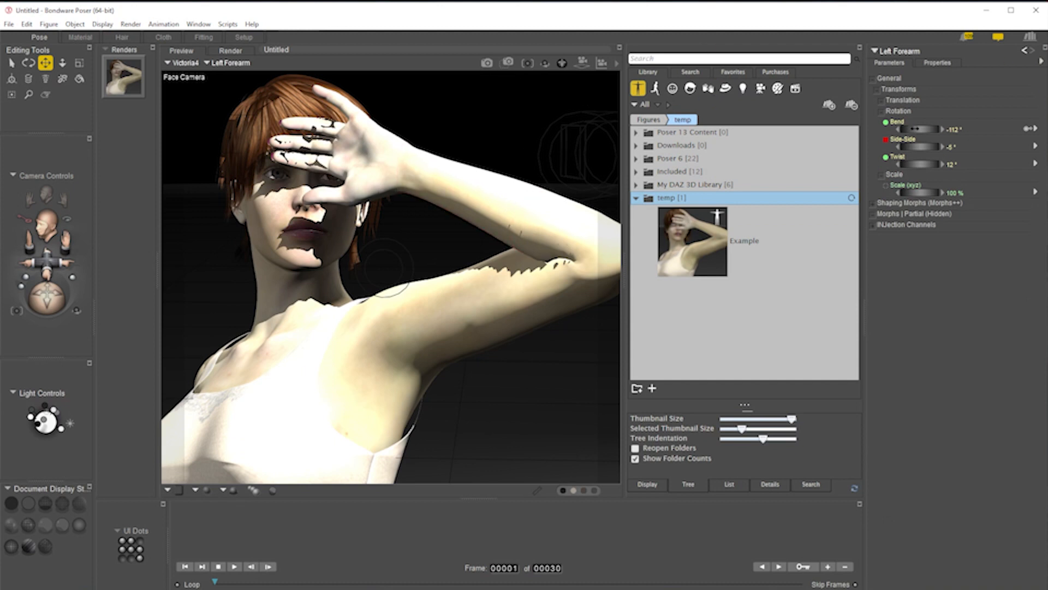
left_click_drag(920, 130, 914, 129)
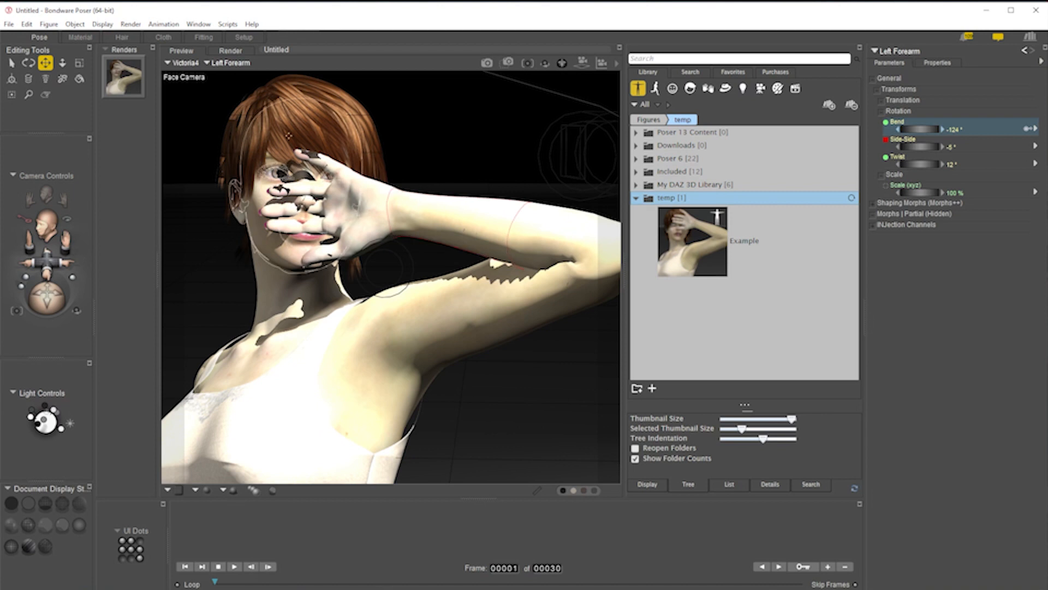
- Save the whole figure group to the temp library as Example, with new geometry saved with the library, replacing the existing entry
left_click(652, 388)
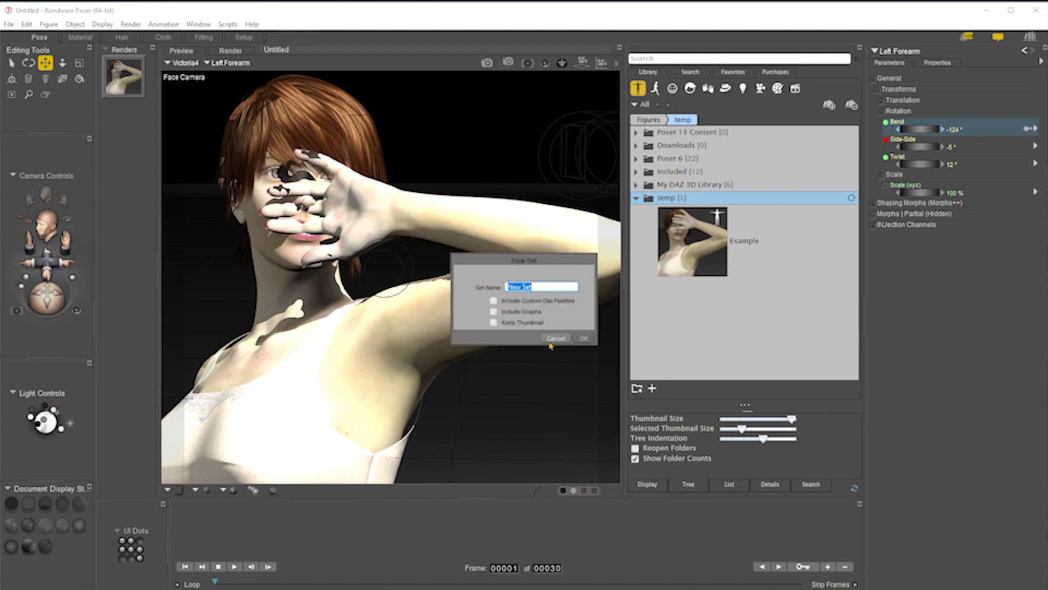
type("Example")
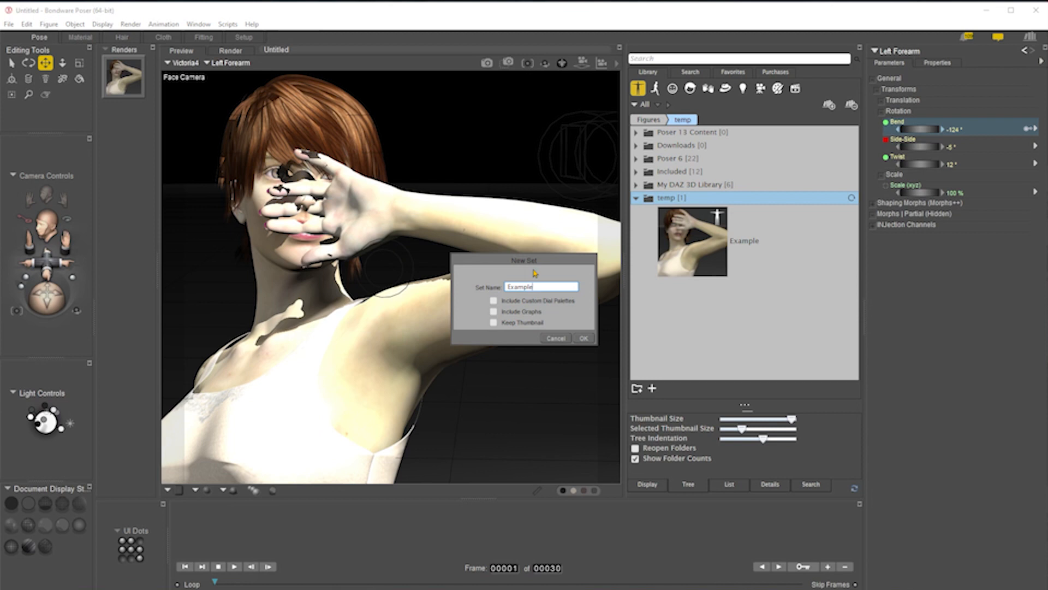
left_click(582, 338)
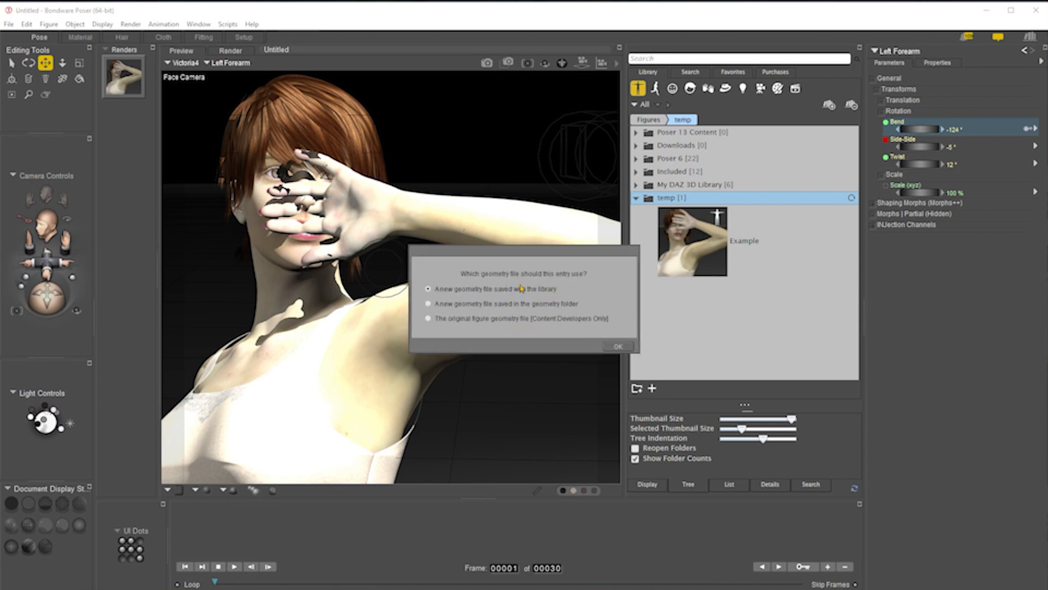
left_click(616, 343)
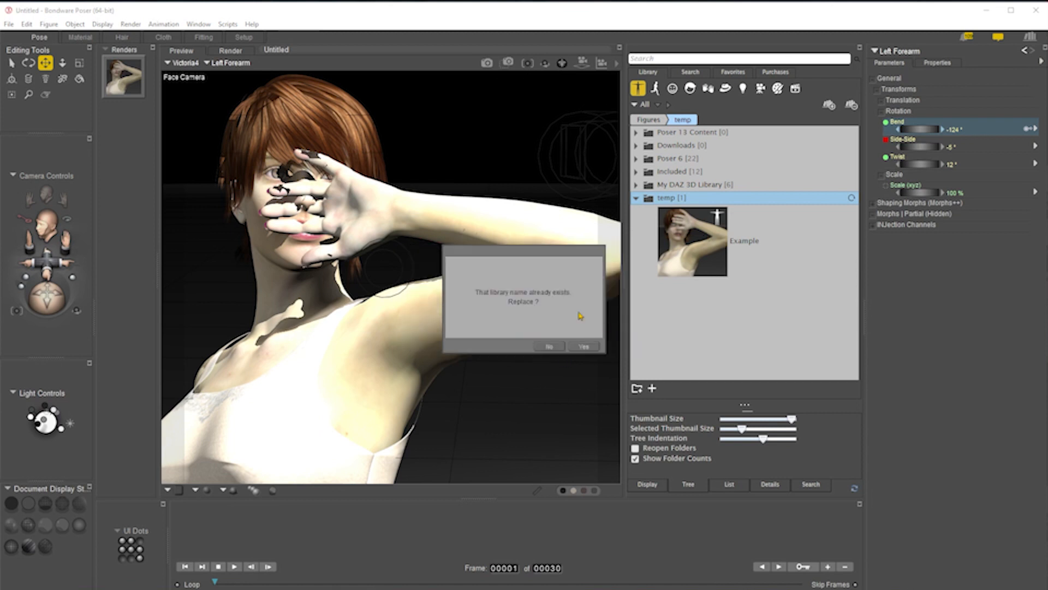
left_click(583, 346)
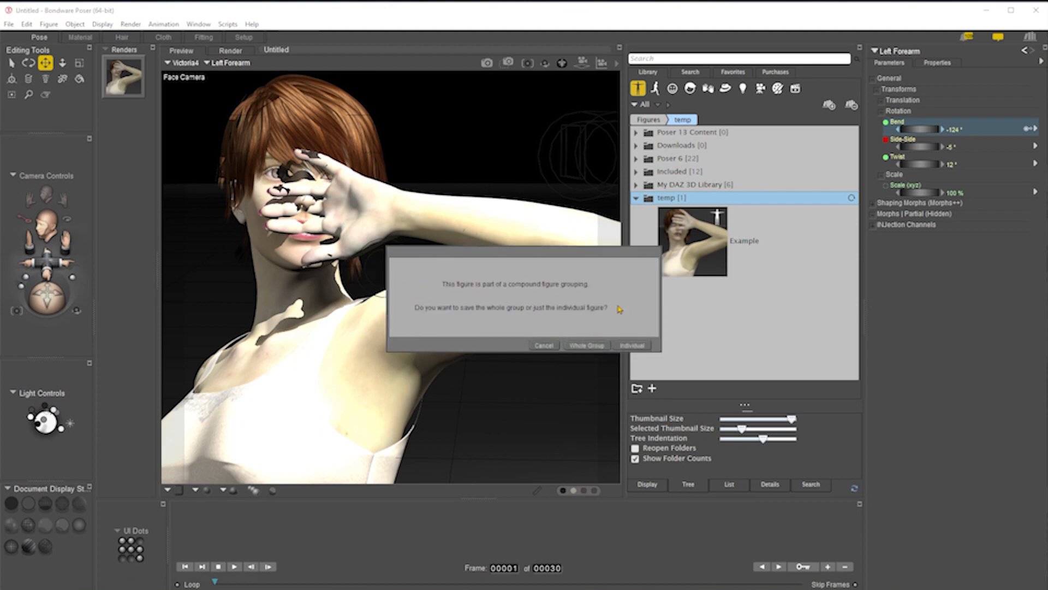
left_click(585, 345)
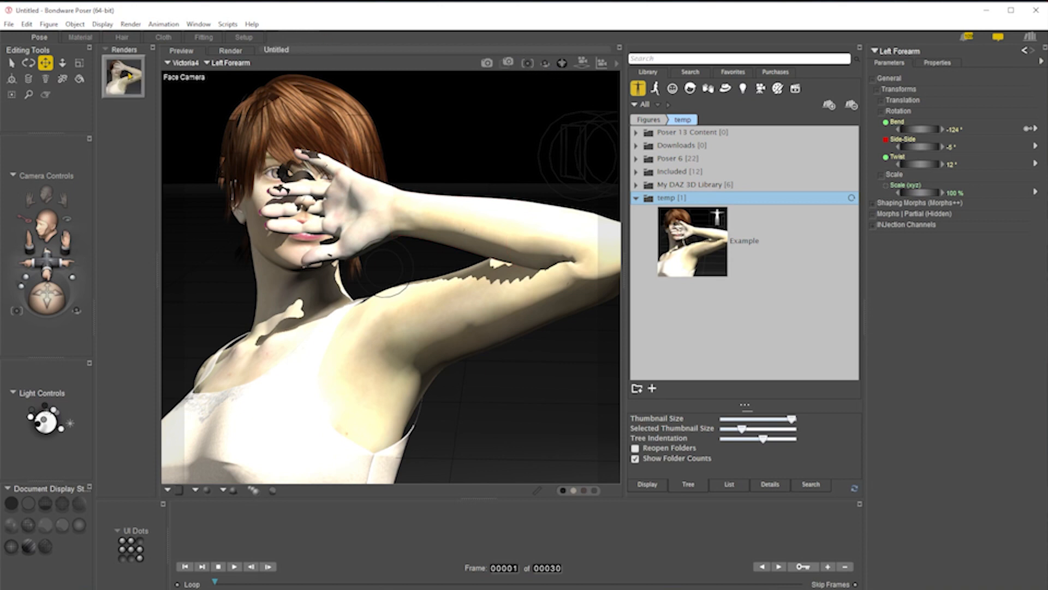
- Export the existing render as an image over Example.png in the library's character folder
left_click(8, 24)
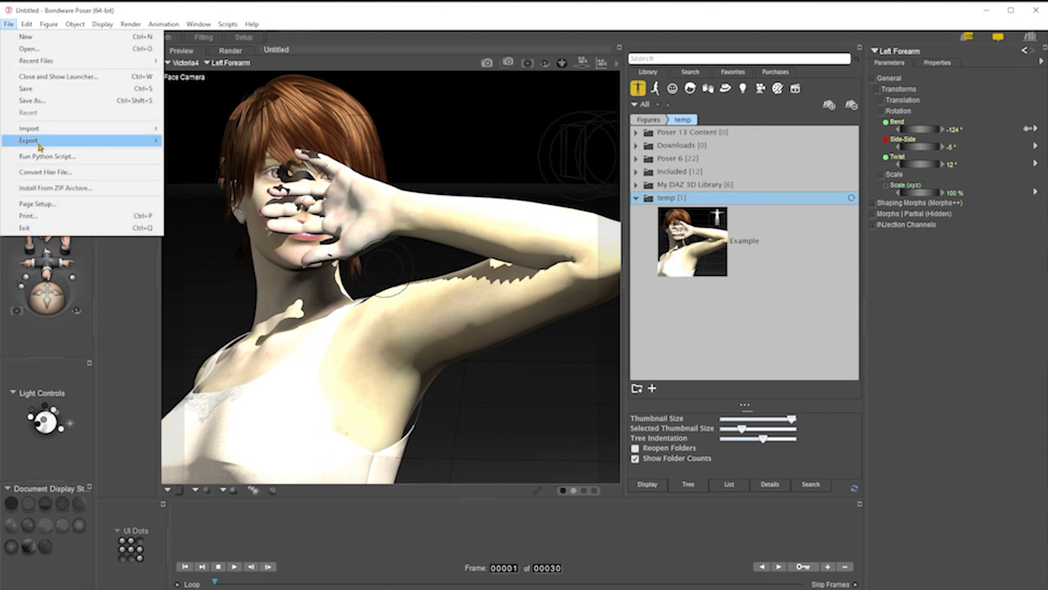
mouse_move(41, 141)
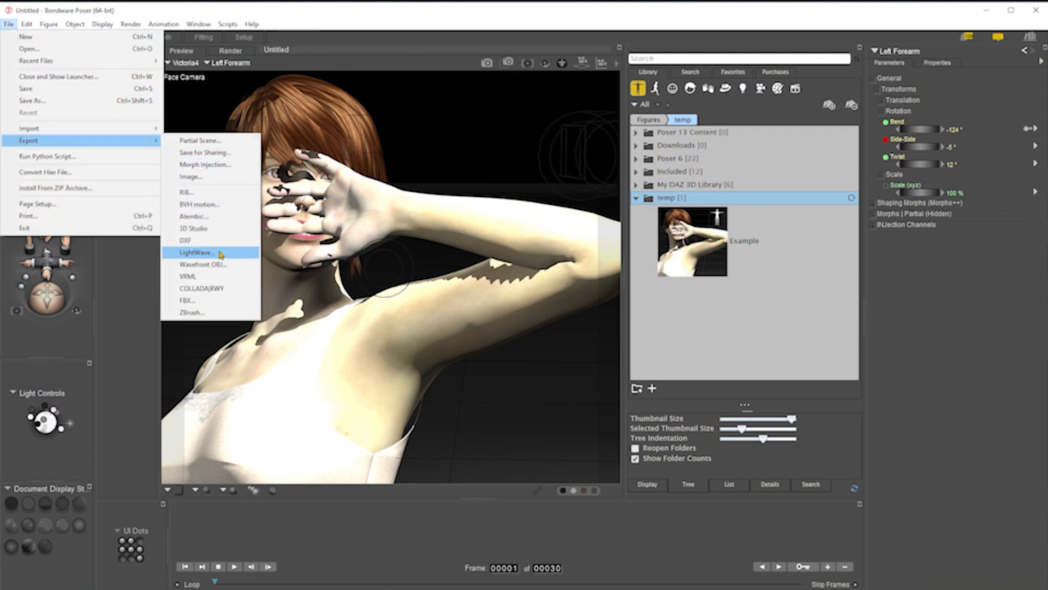
left_click(206, 181)
left_click(219, 131)
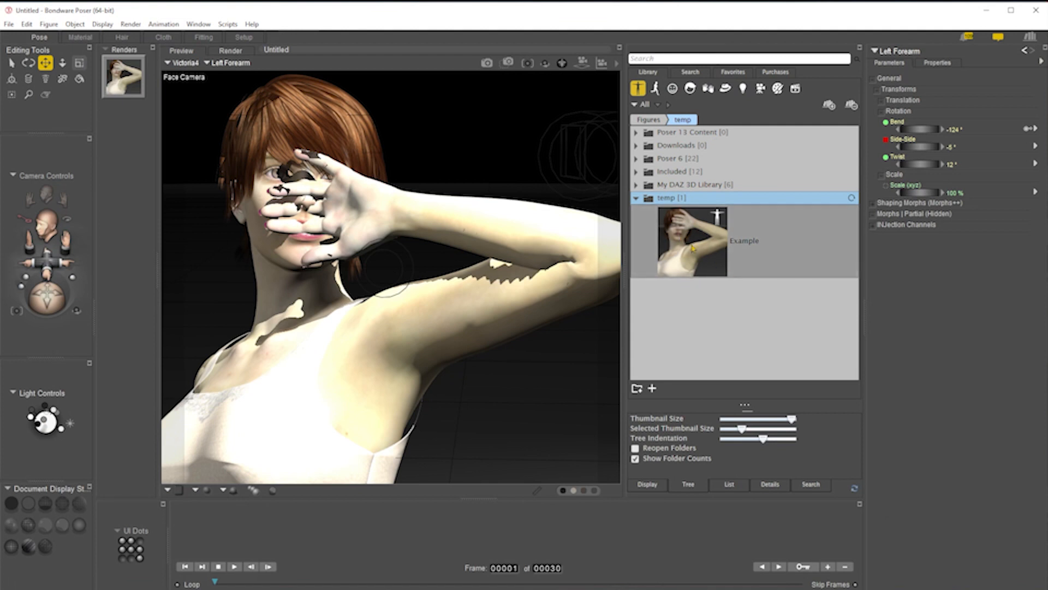
- Set the exact render resolution to 256 by 256 pixels and render the Face Camera view with SuperFly
left_click(619, 65)
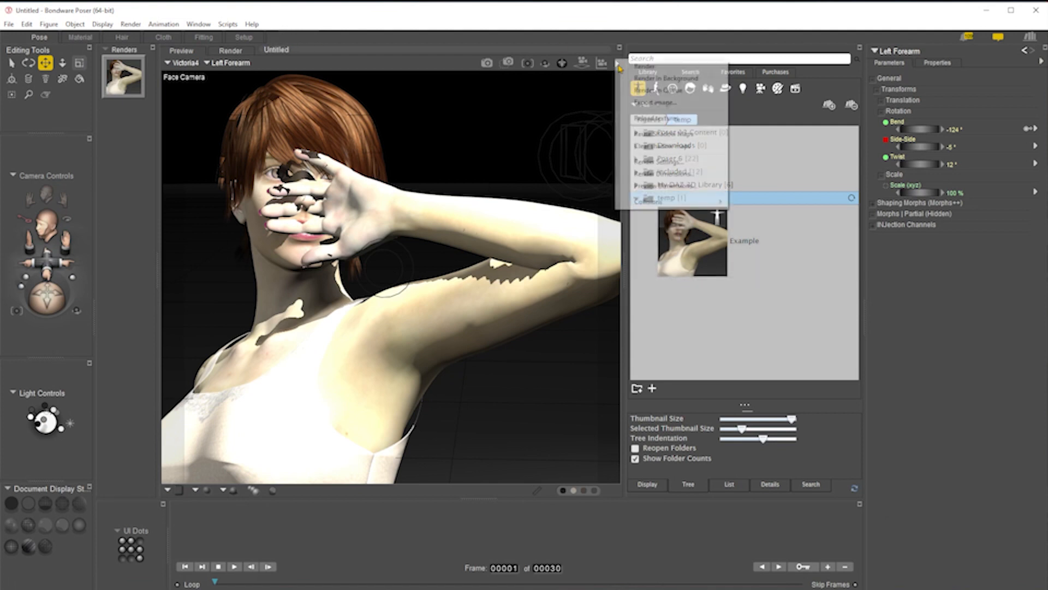
left_click(660, 175)
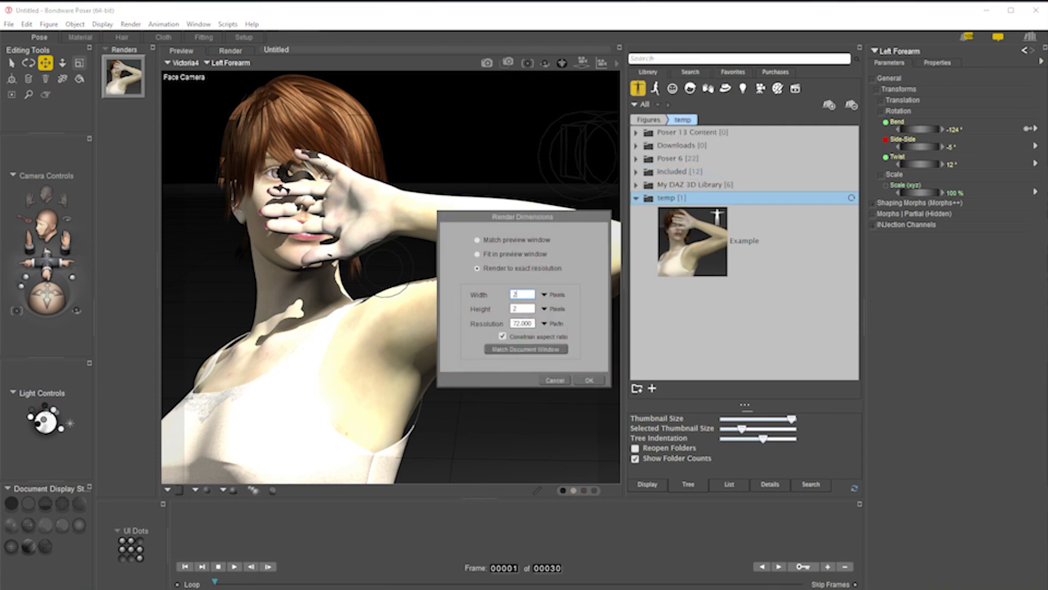
key("Tab")
left_click(591, 380)
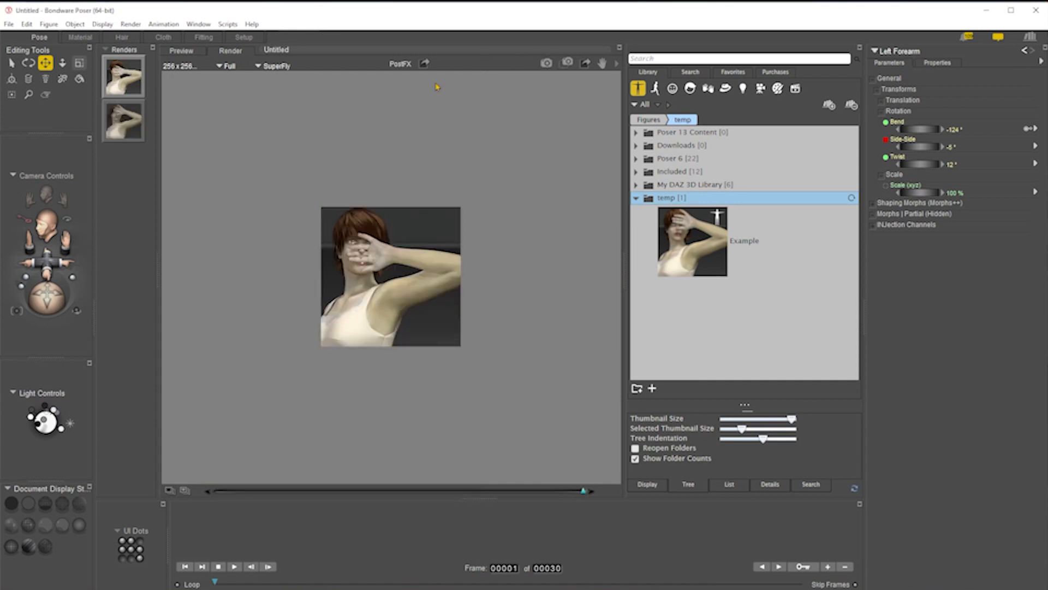
- Export the 256 by 256 render over Example.png in the library's character folder and refresh the temp library folder
left_click(8, 24)
mouse_move(47, 141)
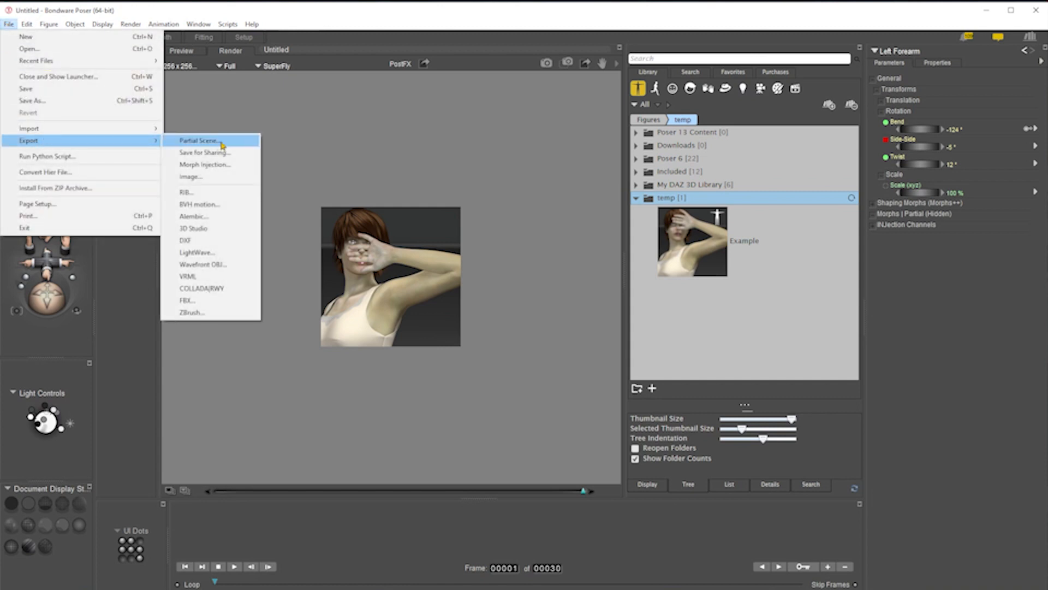
left_click(206, 179)
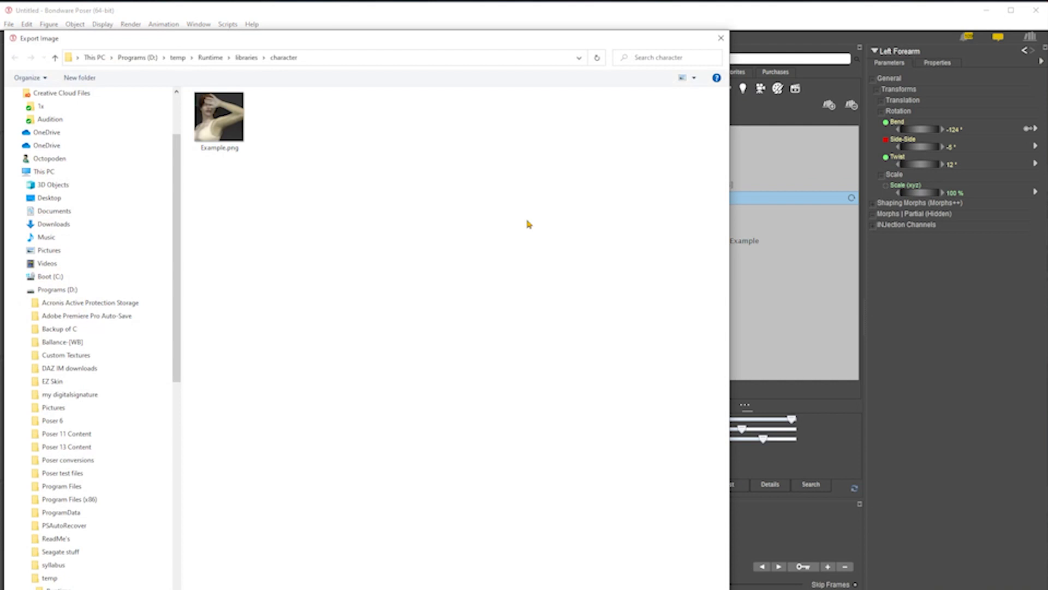
left_click(220, 116)
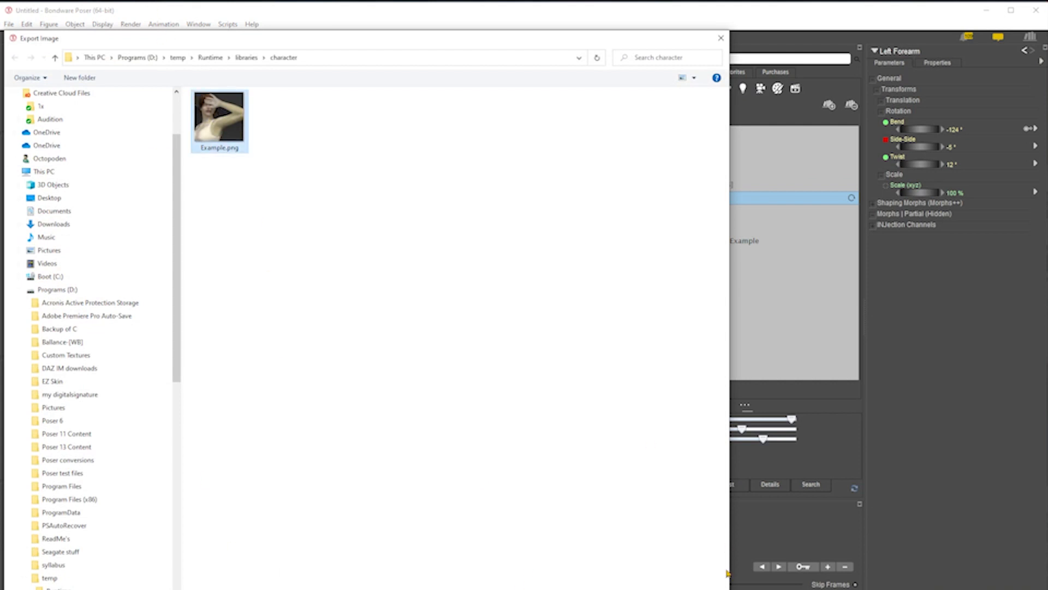
key("Return")
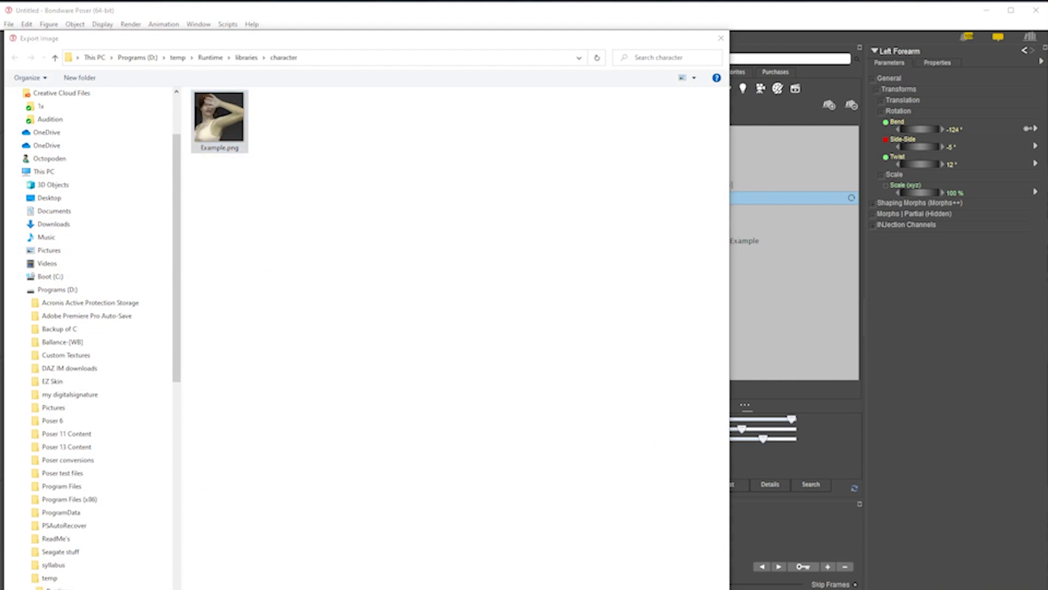
key("Return")
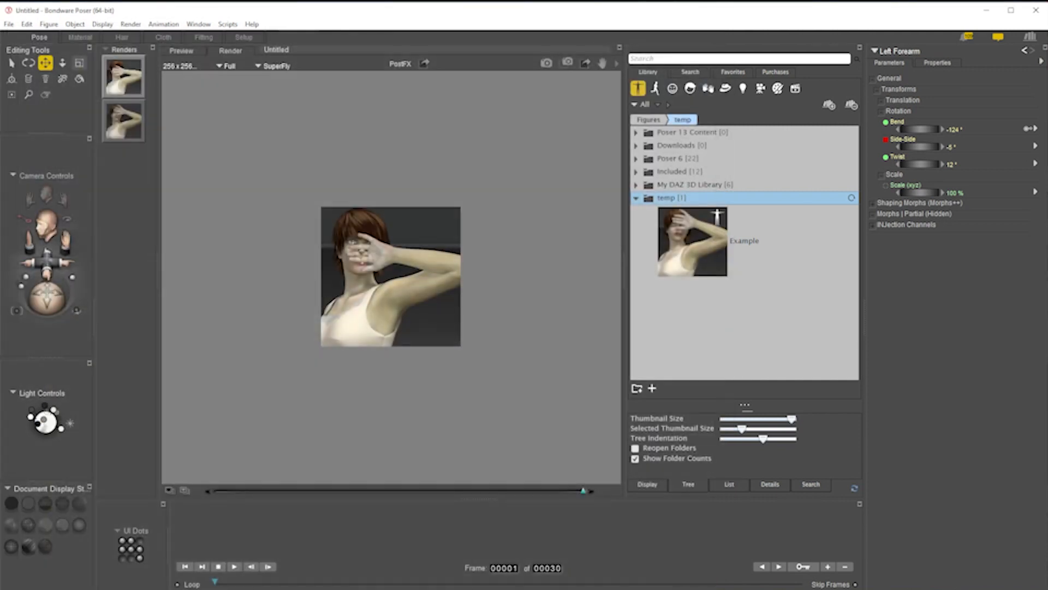
left_click(851, 198)
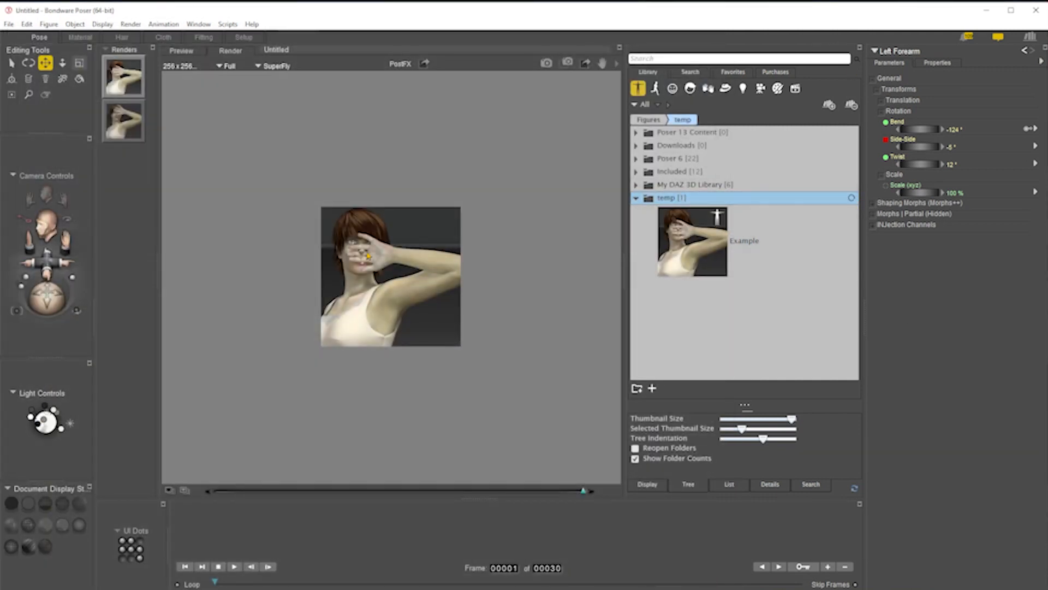
- Raise the left forearm to a Bend of -112° and save the whole figure group over Example in the temp library with new library geometry
left_click(422, 269)
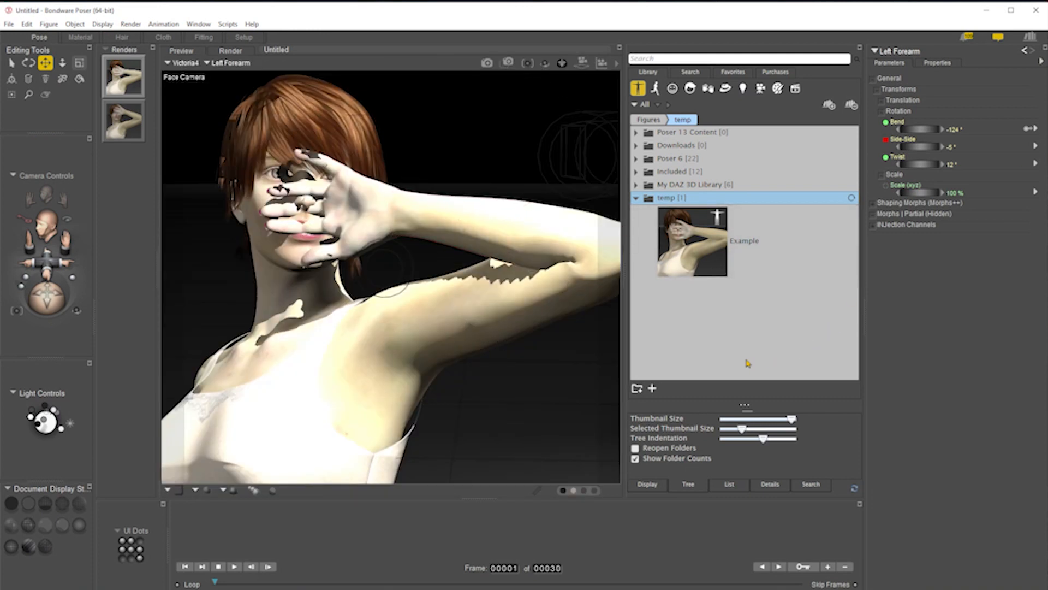
left_click_drag(481, 212, 477, 176)
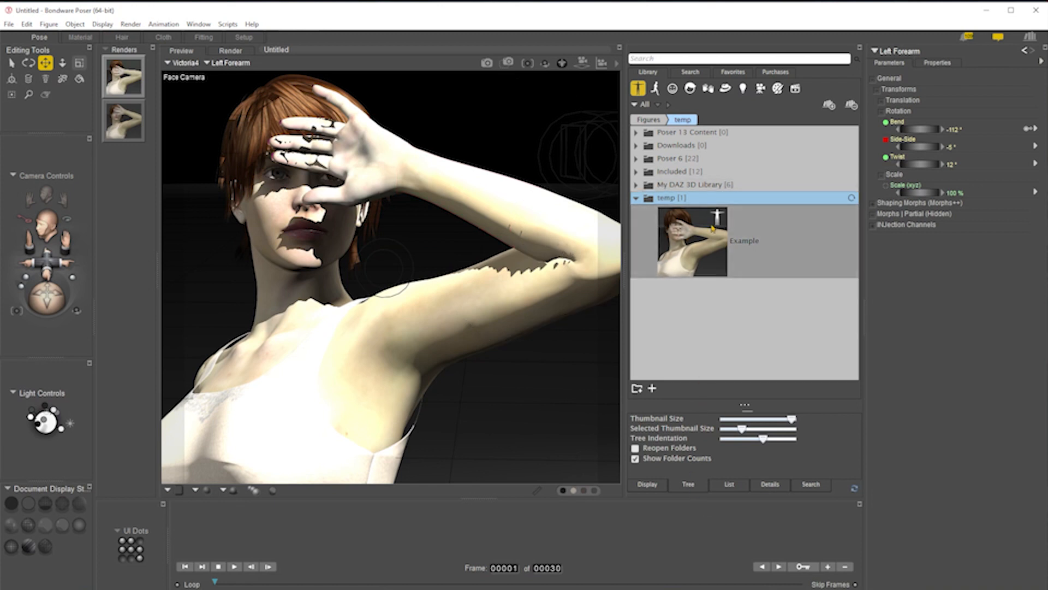
left_click(652, 389)
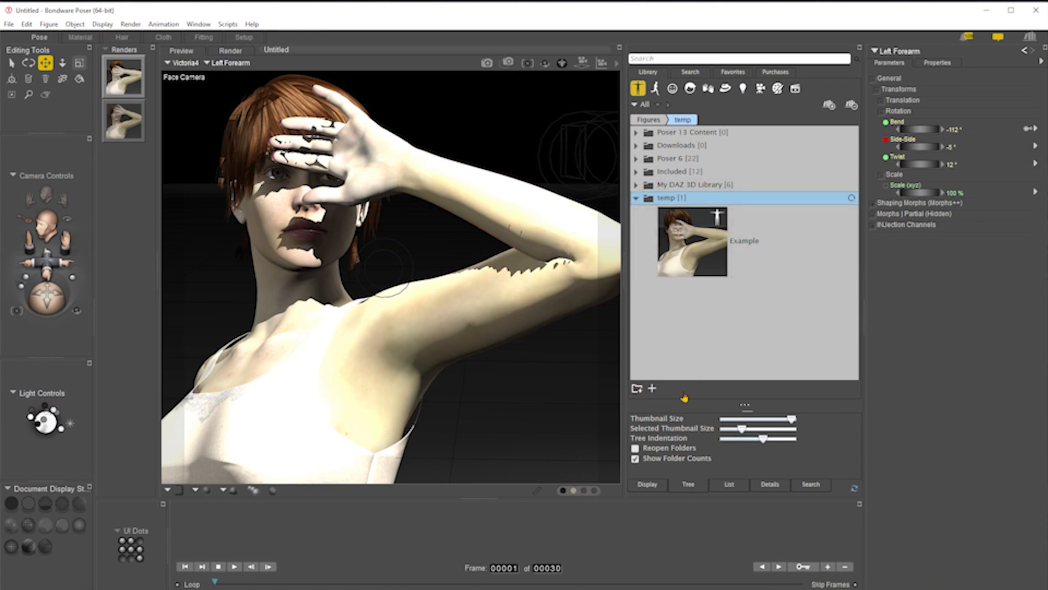
type("ex")
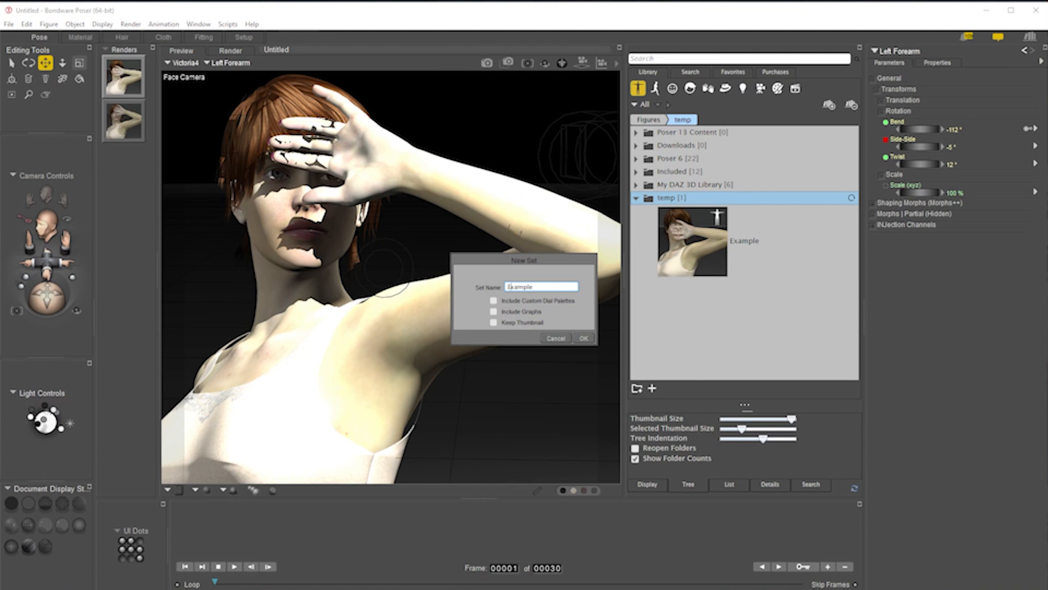
left_click(583, 339)
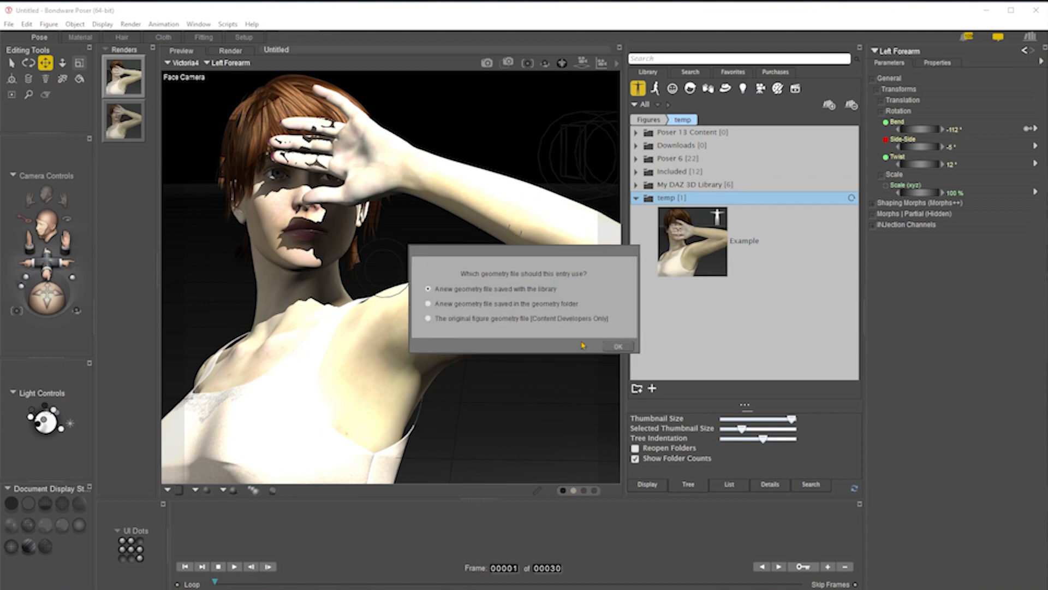
left_click(621, 346)
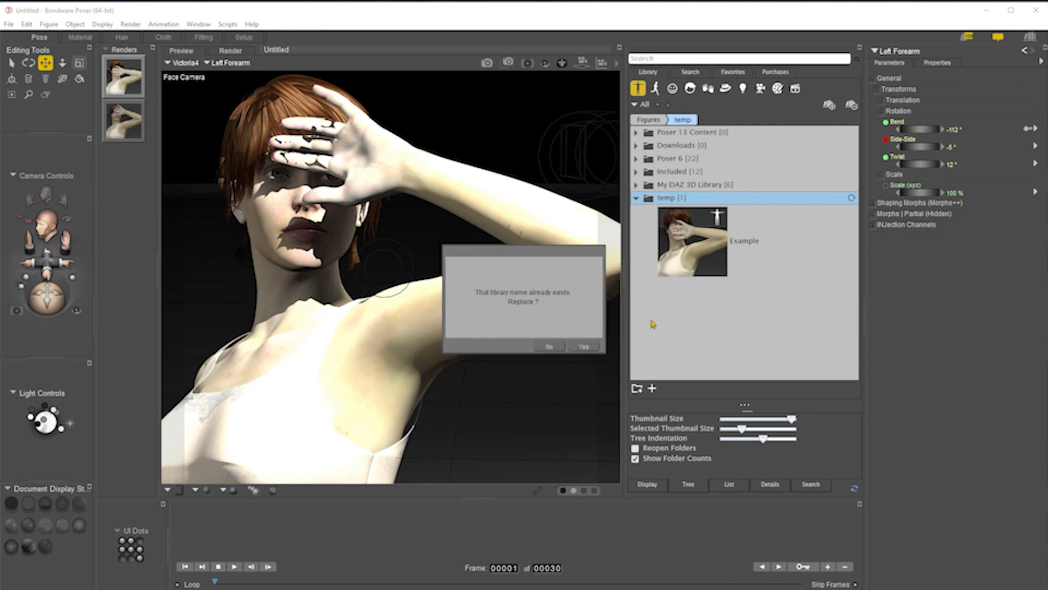
left_click(592, 348)
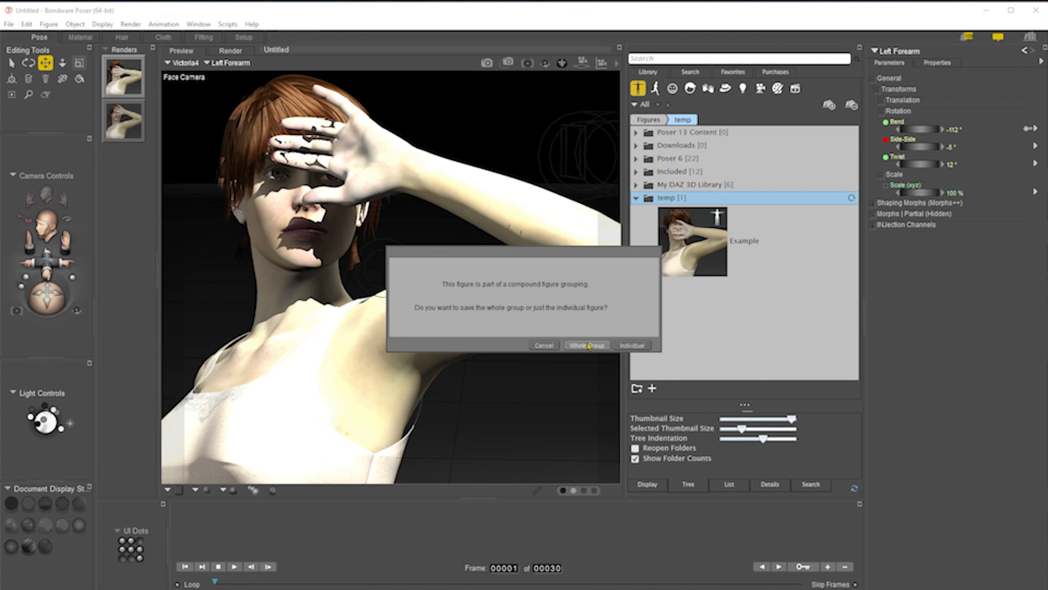
left_click(594, 344)
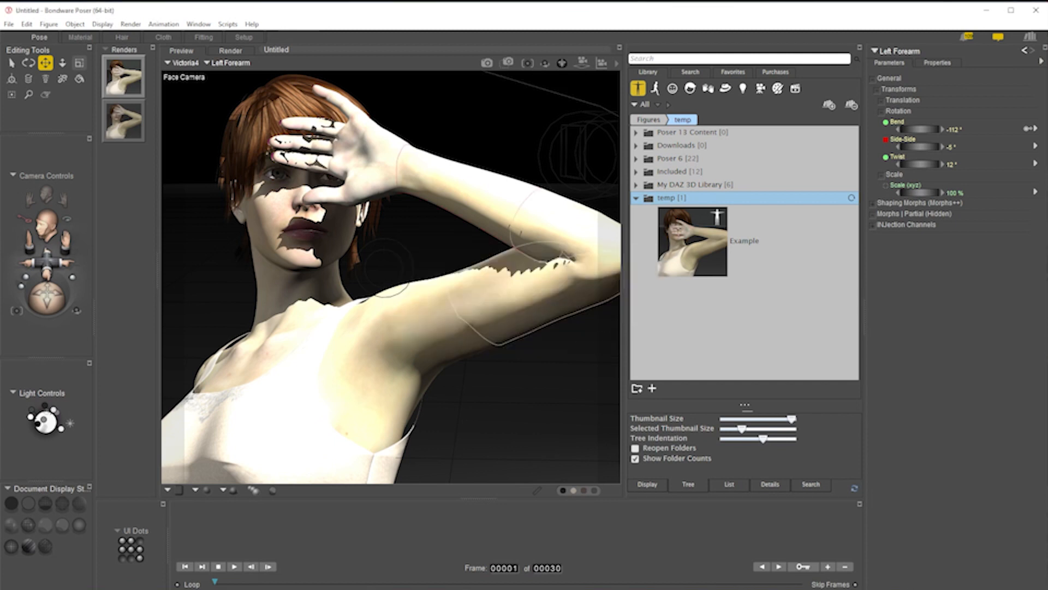
- Export the 91 by 91 render as an image over Example's thumbnail in its library folder and refresh the temp library folder
left_click(694, 243)
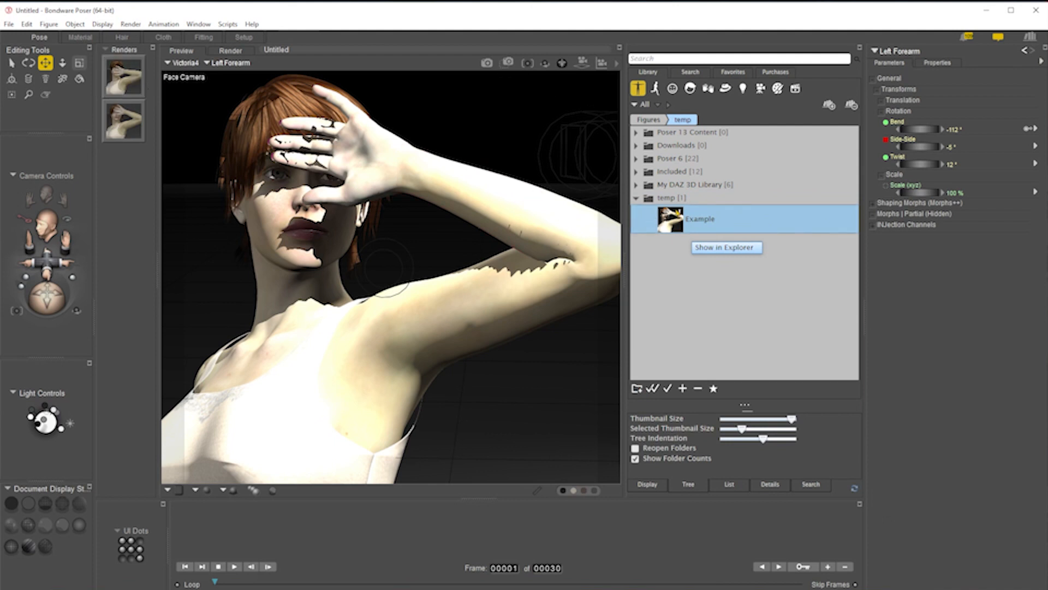
left_click(8, 24)
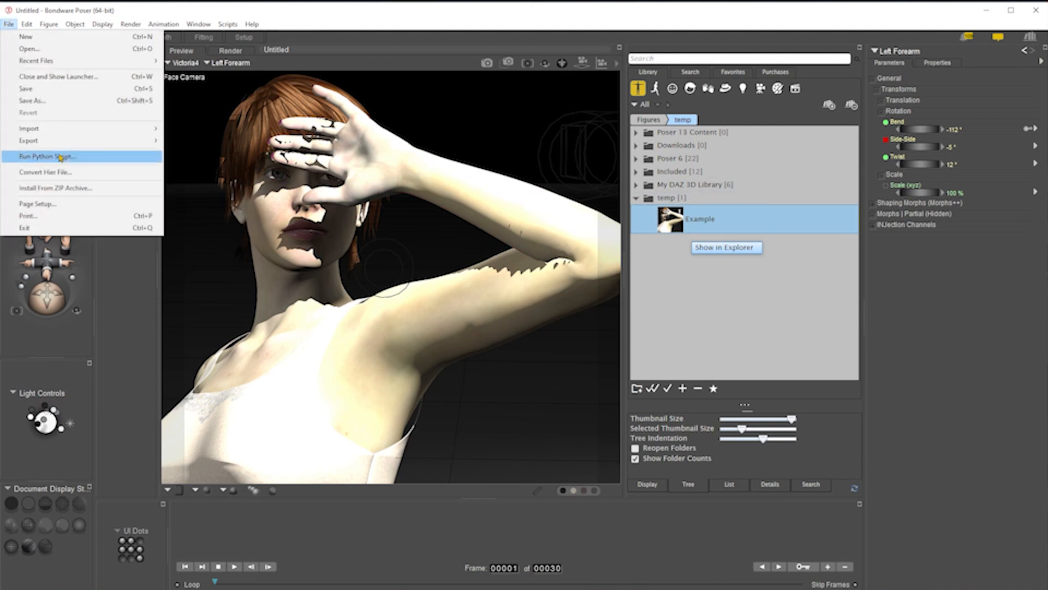
mouse_move(51, 145)
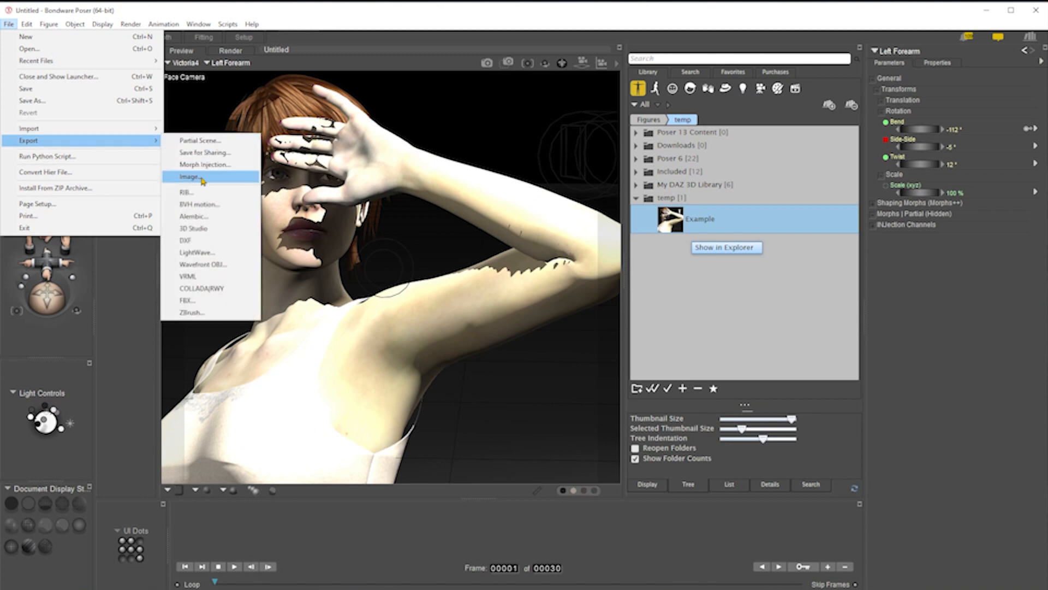
left_click(202, 177)
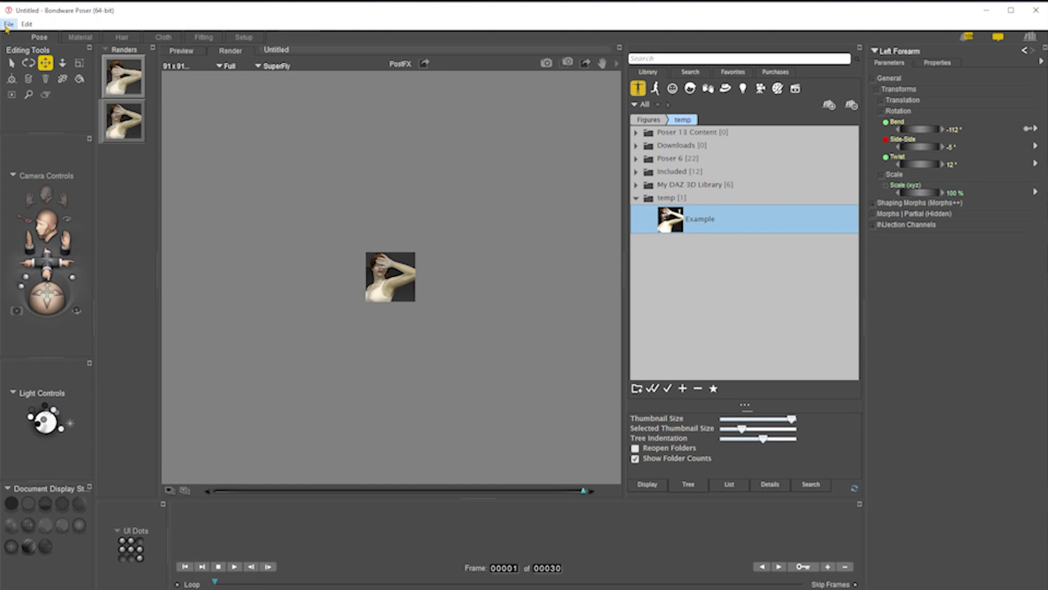
left_click(9, 24)
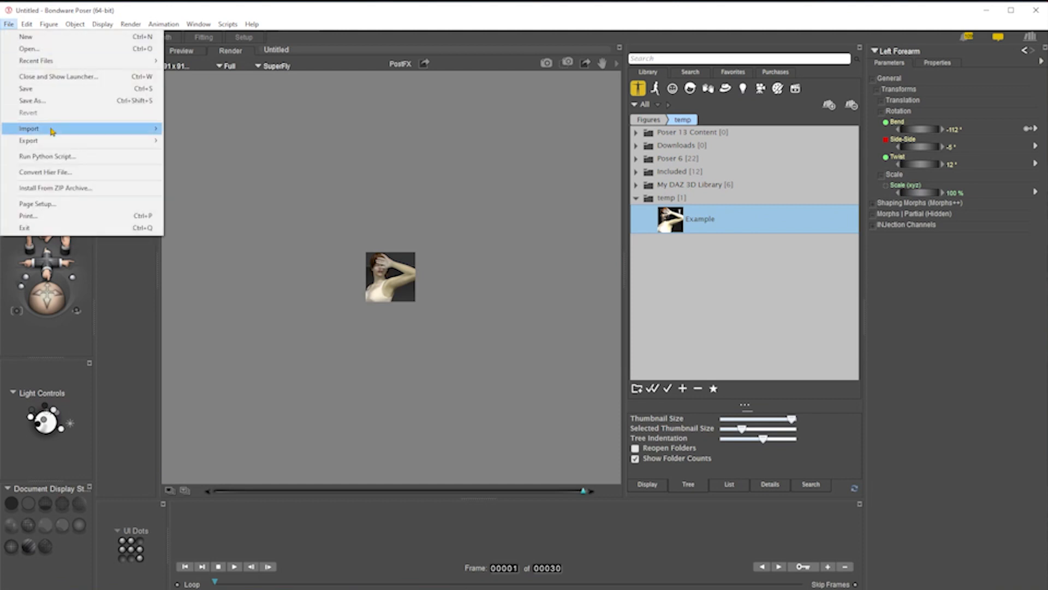
mouse_move(52, 131)
left_click(191, 176)
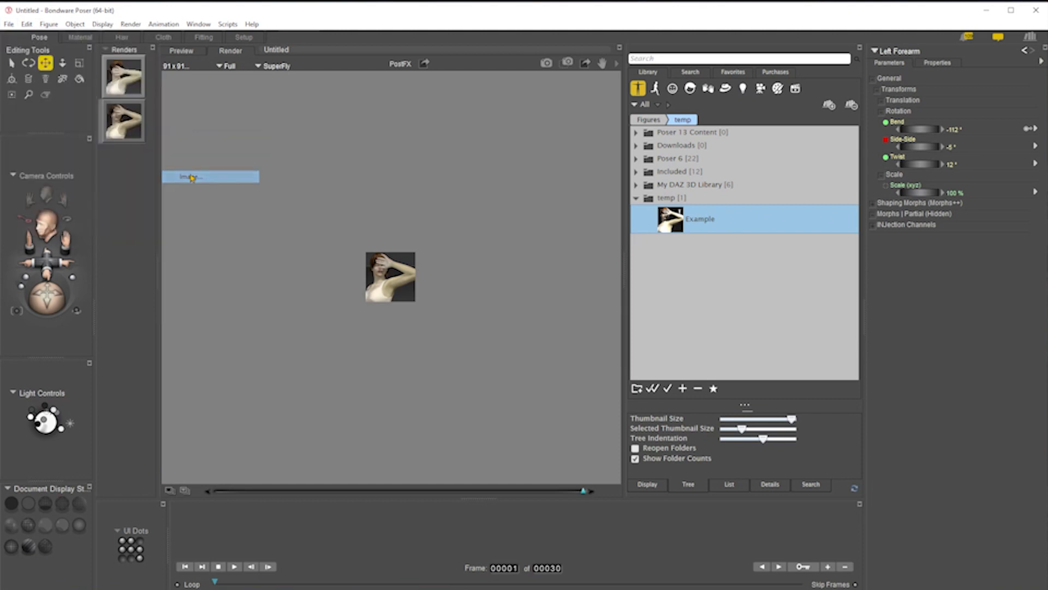
left_click(222, 96)
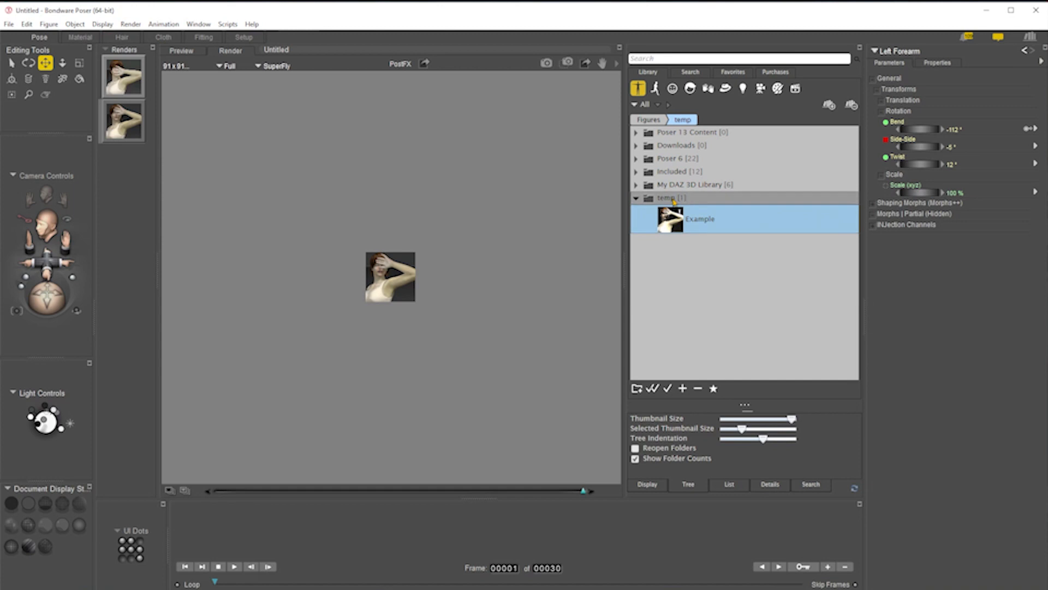
left_click(851, 199)
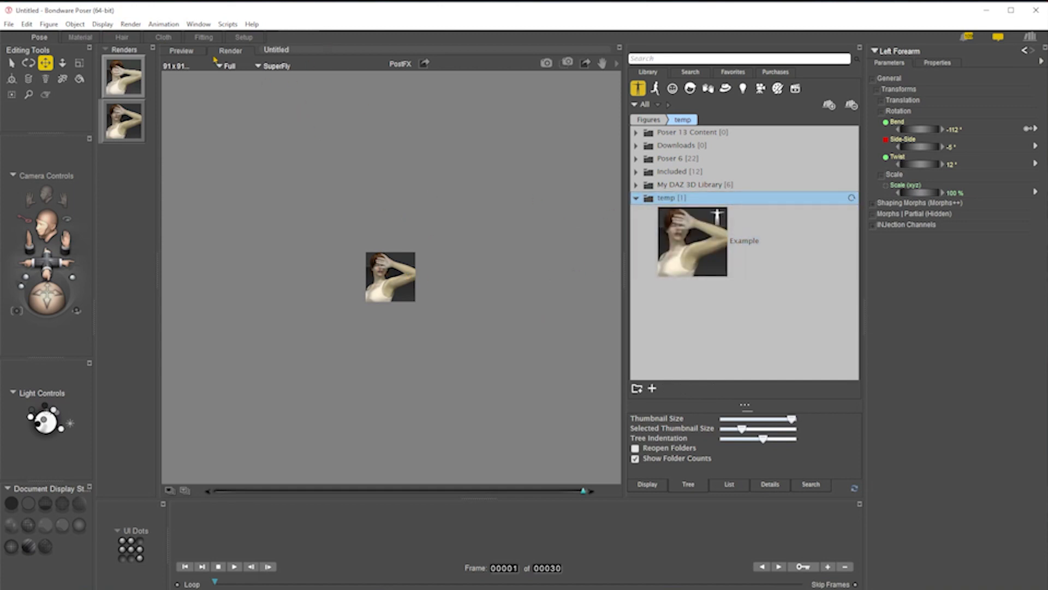
- Save the whole figure group to the temp library as Example with Keep Thumbnail enabled, replacing the existing entry
left_click(182, 50)
left_click(651, 388)
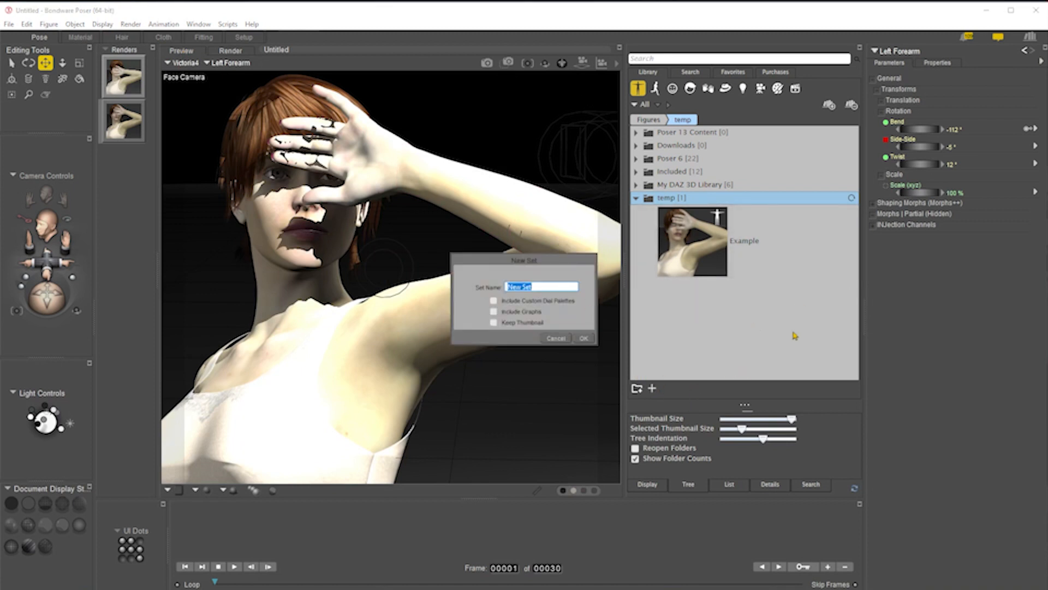
type("Examp")
left_click(494, 325)
left_click(583, 339)
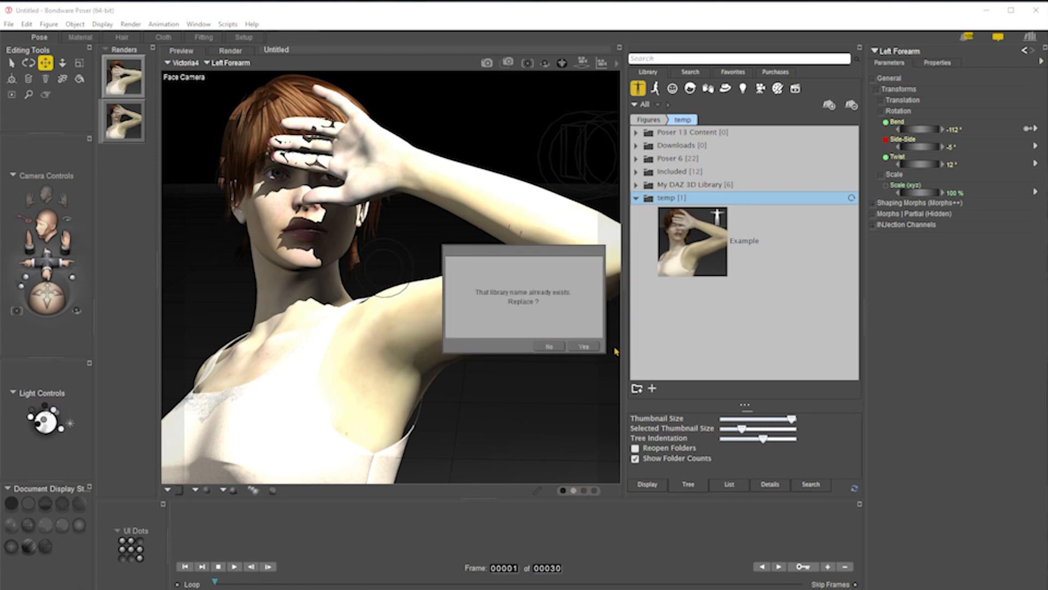
left_click(582, 346)
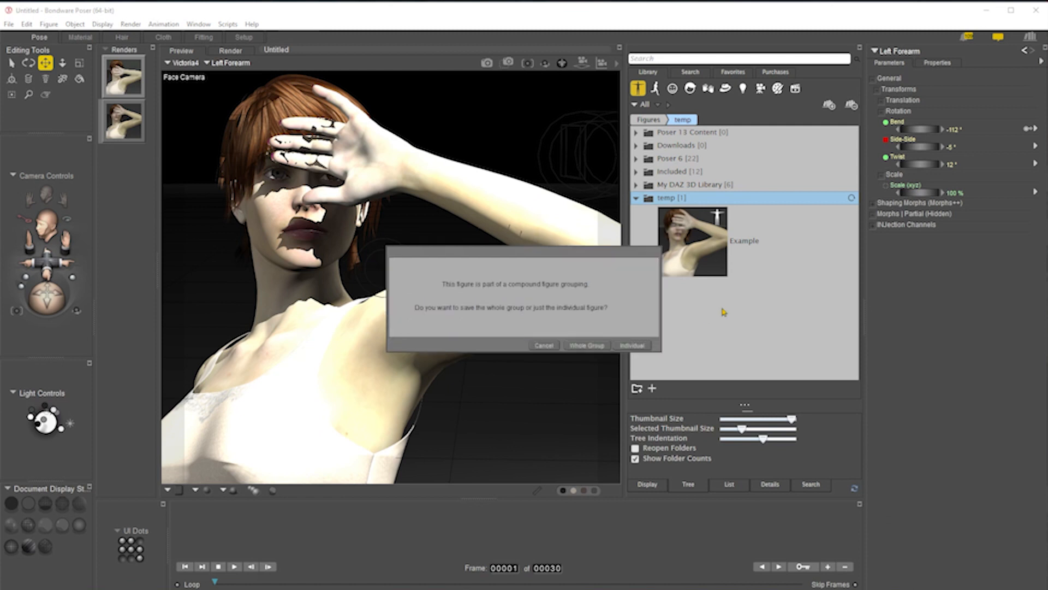
left_click(585, 345)
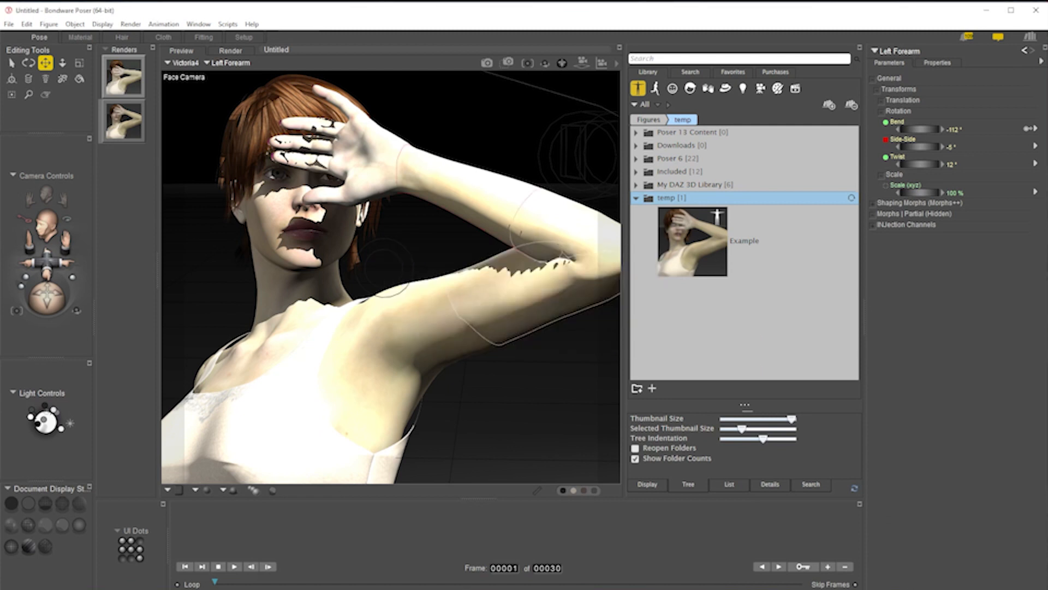